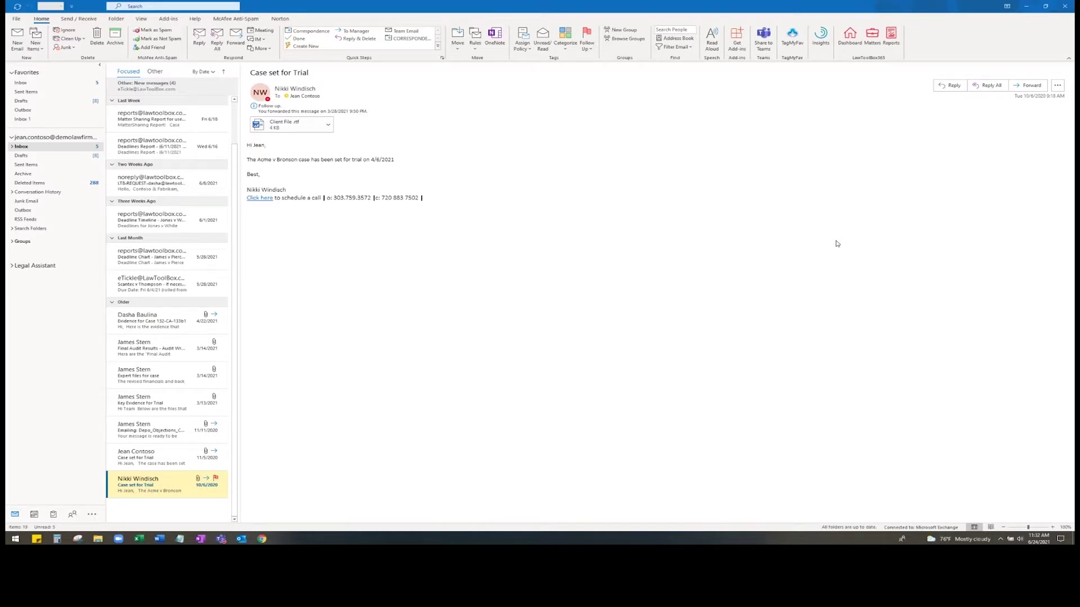
- Create the 'Jones v Brown' matter with Colorado as state and the CO District Court Civil ruleset
{"action": "left_click", "coordinate": [872, 37]}
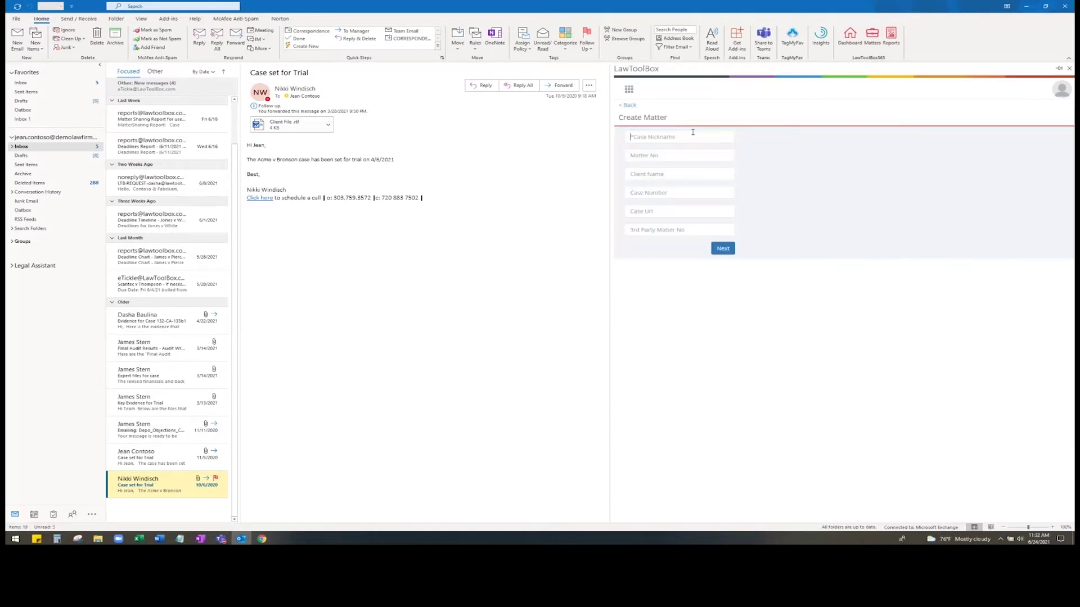
{"action": "type", "text": "Jones v Brown"}
{"action": "left_click", "coordinate": [733, 248]}
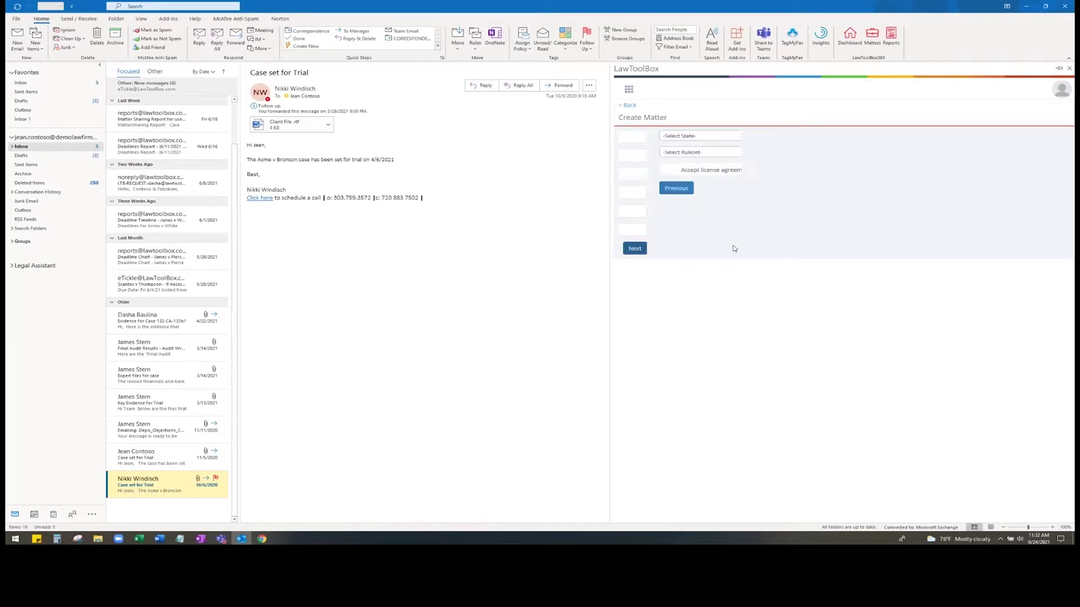
{"action": "left_click", "coordinate": [696, 136]}
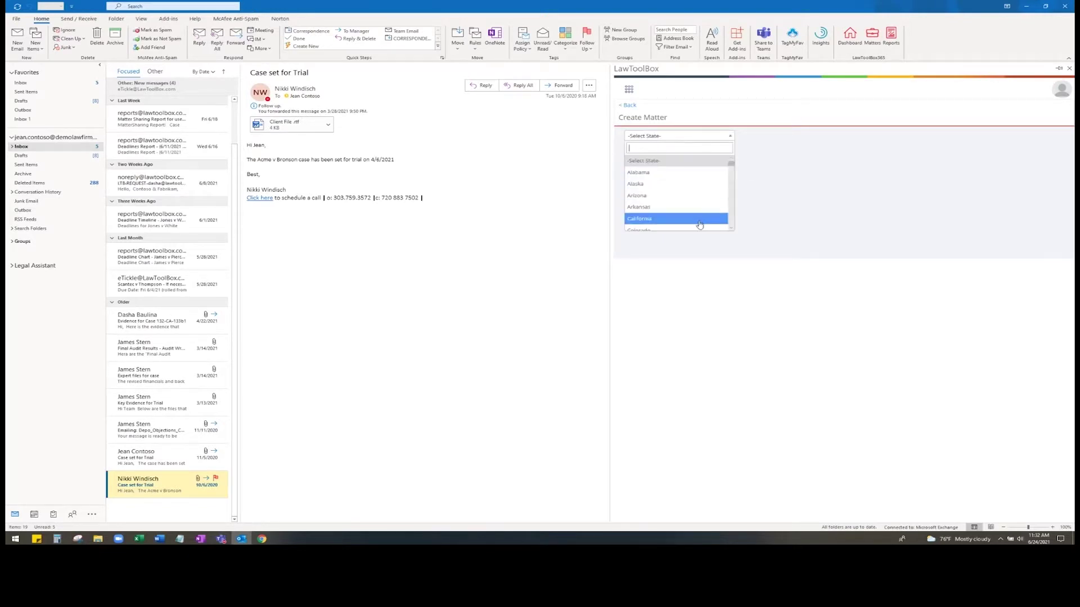
{"action": "left_click", "coordinate": [700, 228]}
{"action": "left_click", "coordinate": [710, 153]}
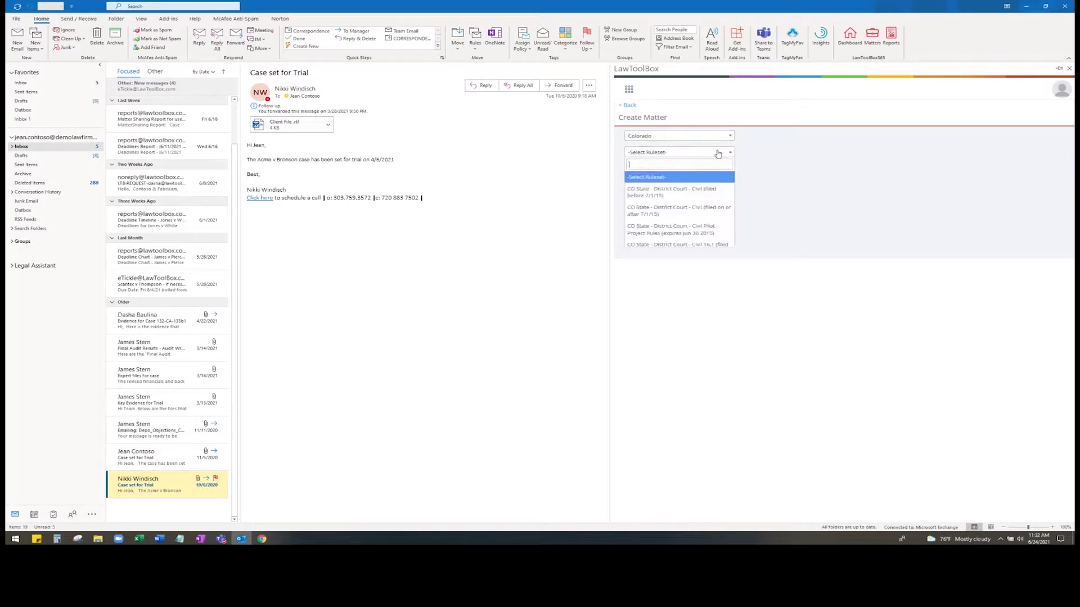
{"action": "left_click", "coordinate": [711, 205]}
{"action": "left_click", "coordinate": [724, 170]}
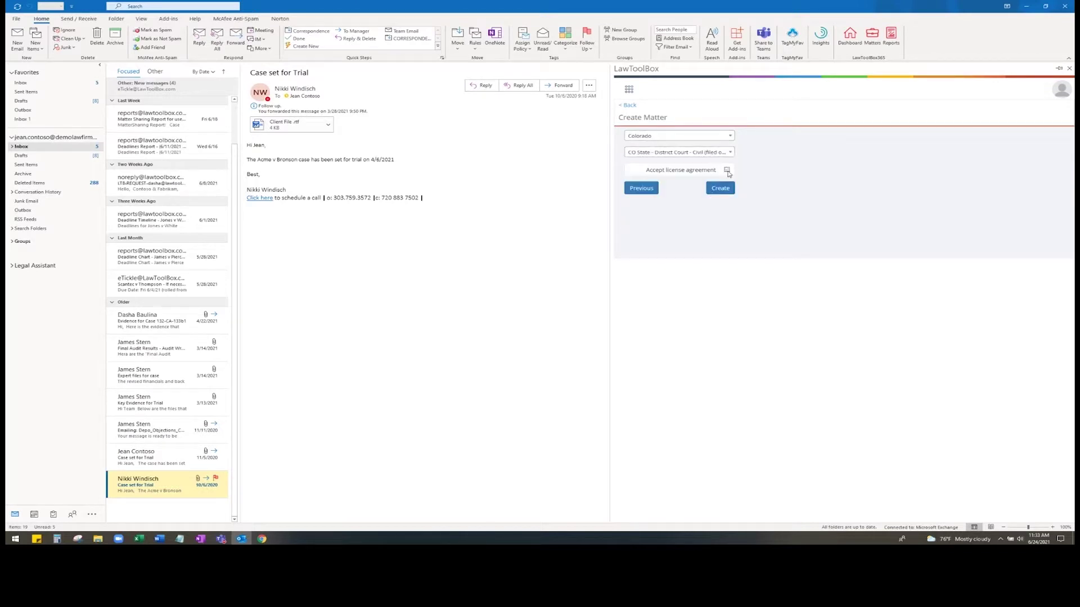
{"action": "left_click", "coordinate": [720, 188]}
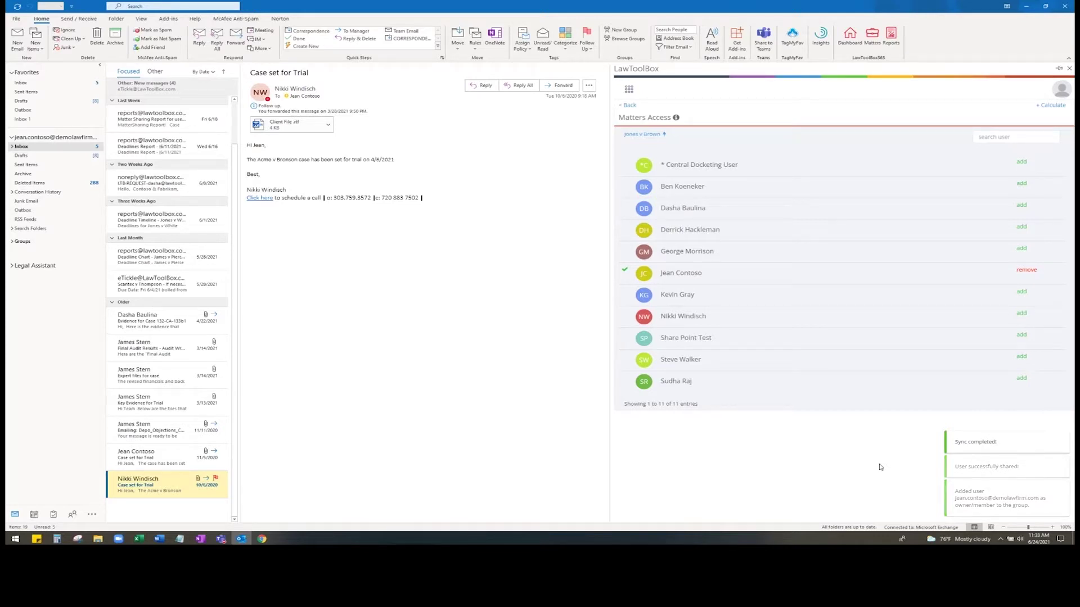
- Add a second colleague to the Jones v Brown matter's access list and choose Create Team
{"action": "left_click", "coordinate": [1021, 228]}
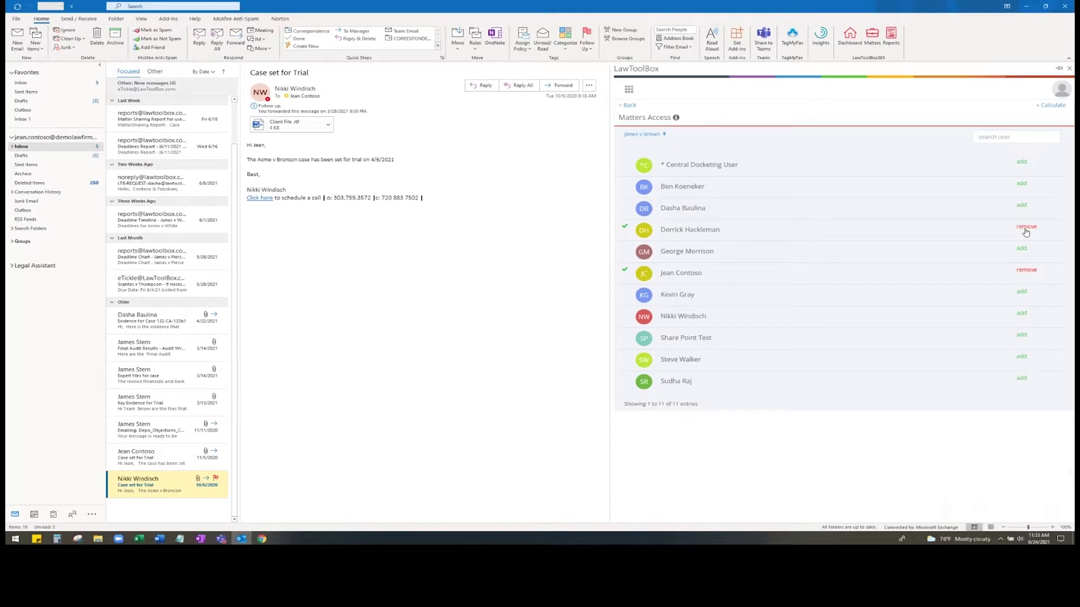
{"action": "left_click", "coordinate": [647, 135]}
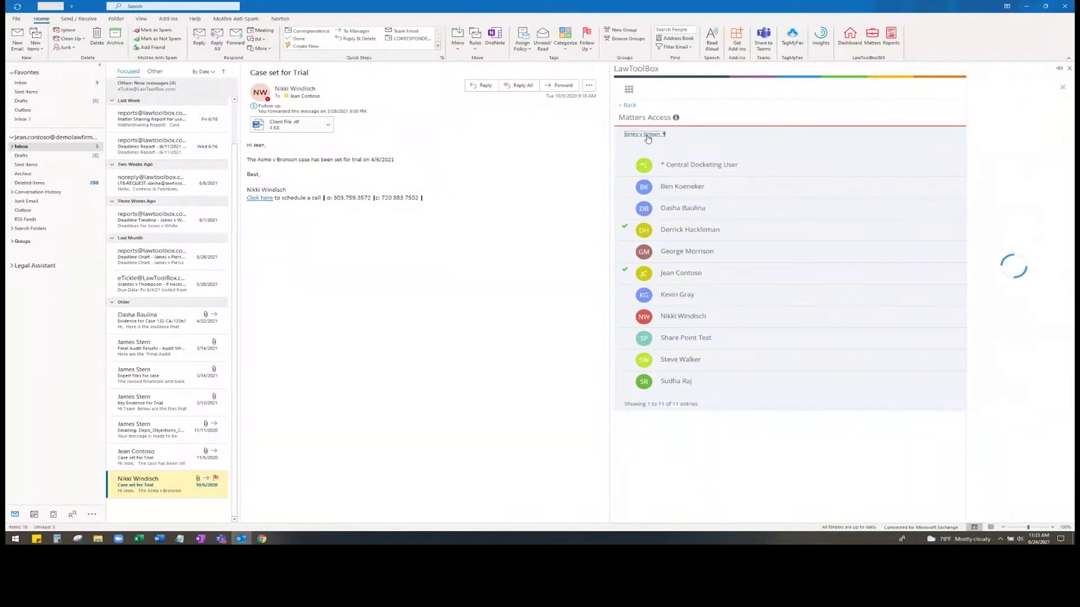
{"action": "left_click", "coordinate": [994, 135]}
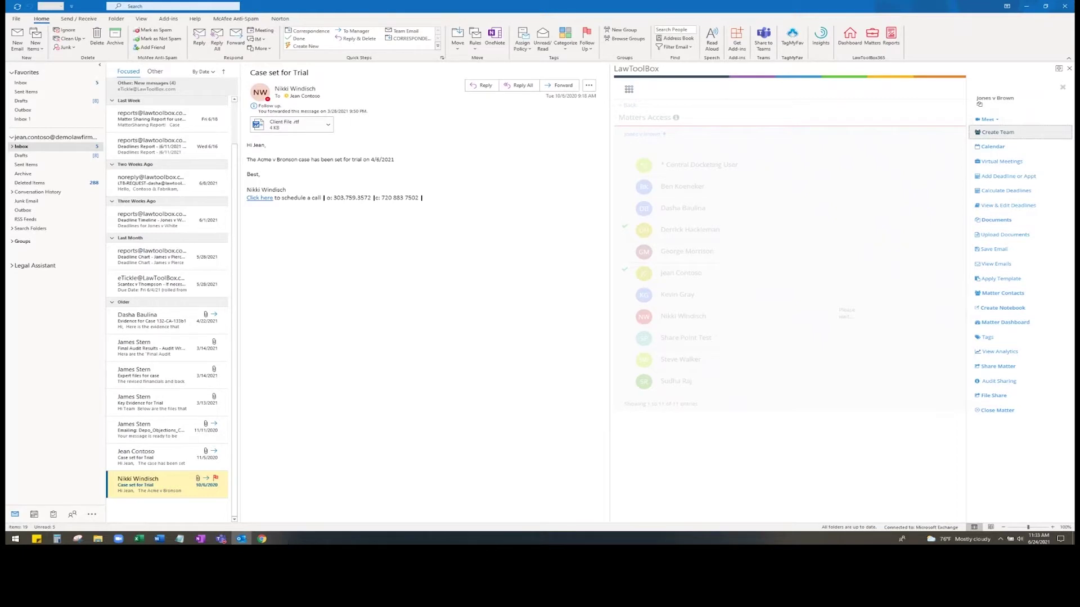
{"action": "mouse_move", "coordinate": [265, 541]}
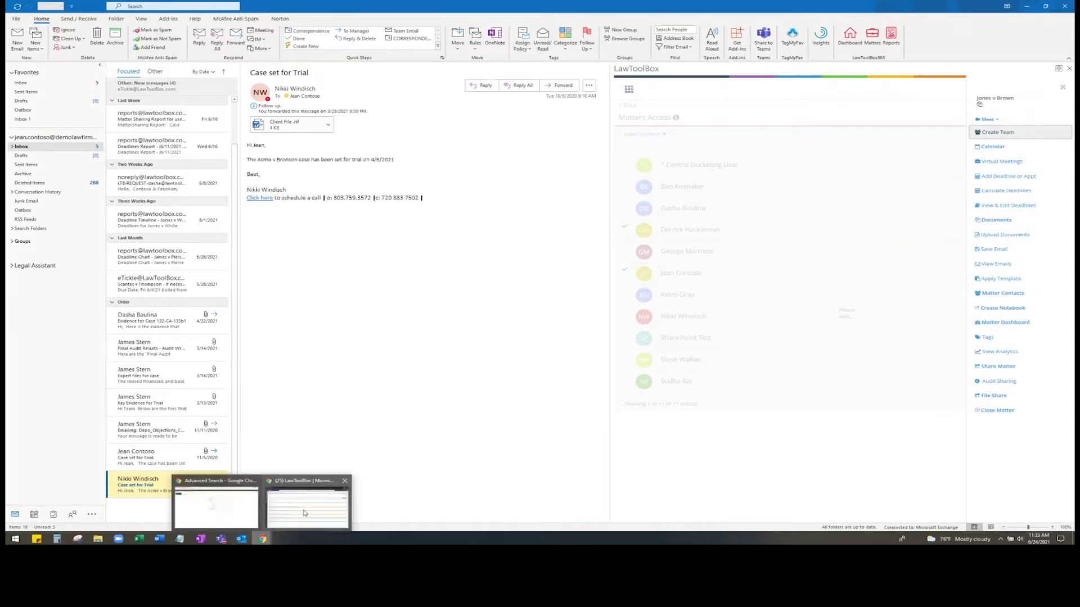
{"action": "left_click", "coordinate": [304, 512]}
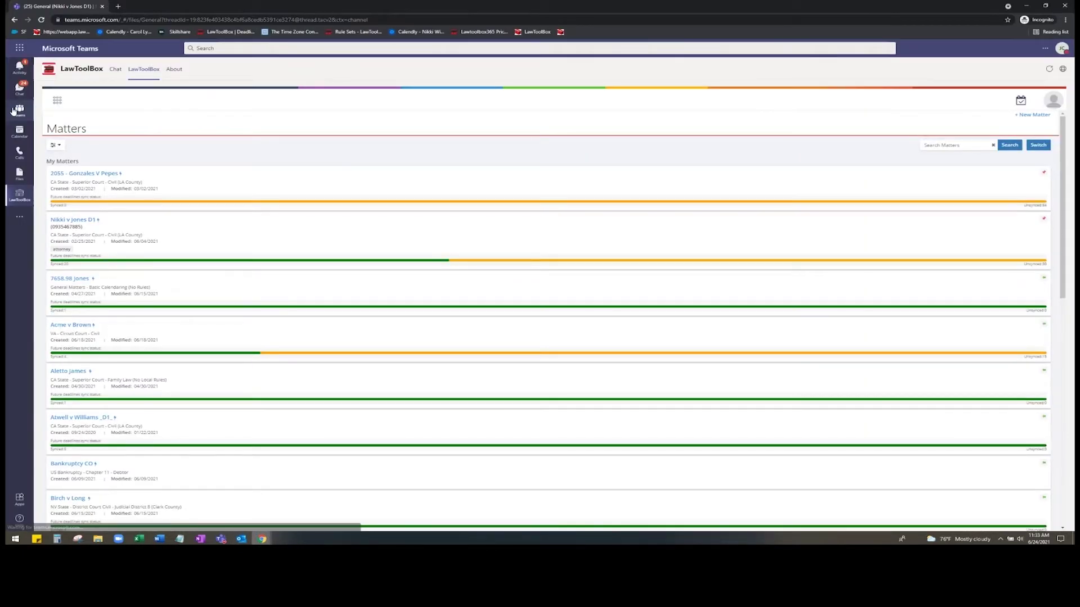
{"action": "left_click", "coordinate": [14, 110]}
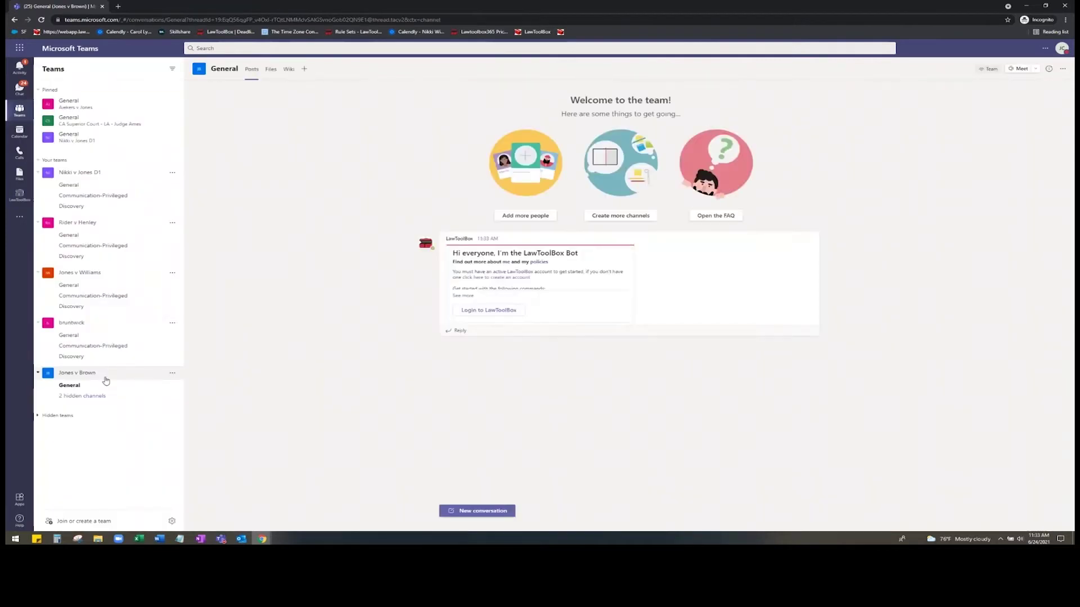
{"action": "left_click", "coordinate": [241, 538]}
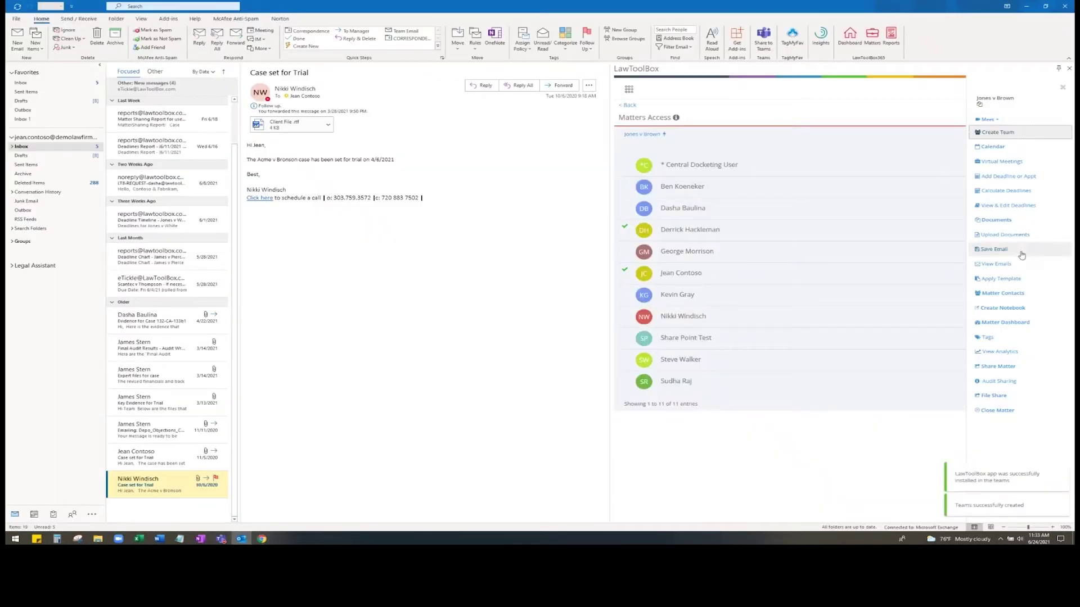
- Open the Jones v Brown documents in SharePoint and dismiss the Next steps panel
{"action": "left_click", "coordinate": [1031, 222]}
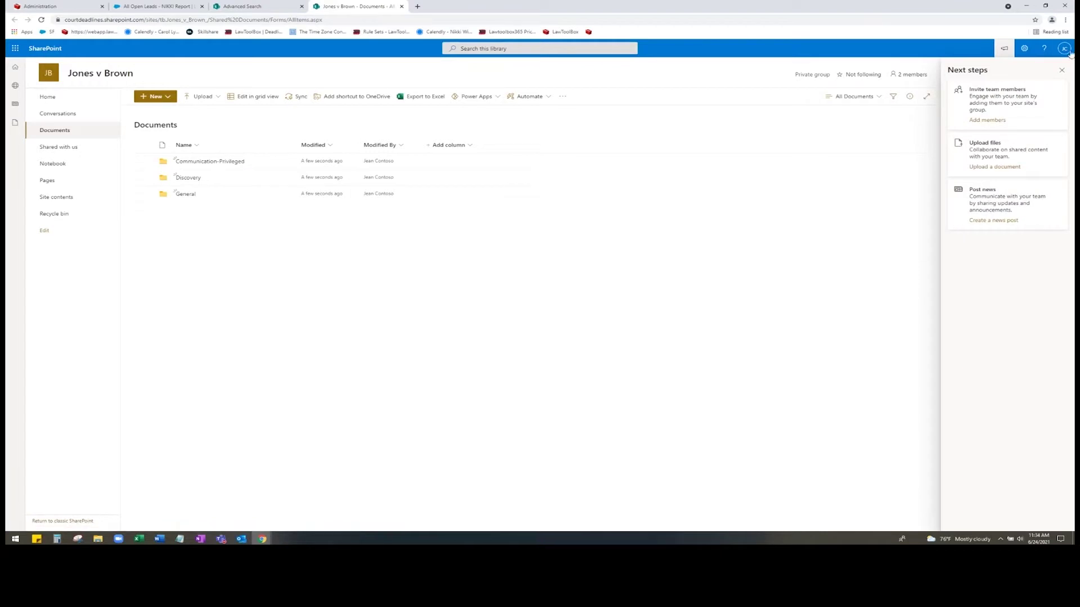
{"action": "left_click", "coordinate": [1061, 70]}
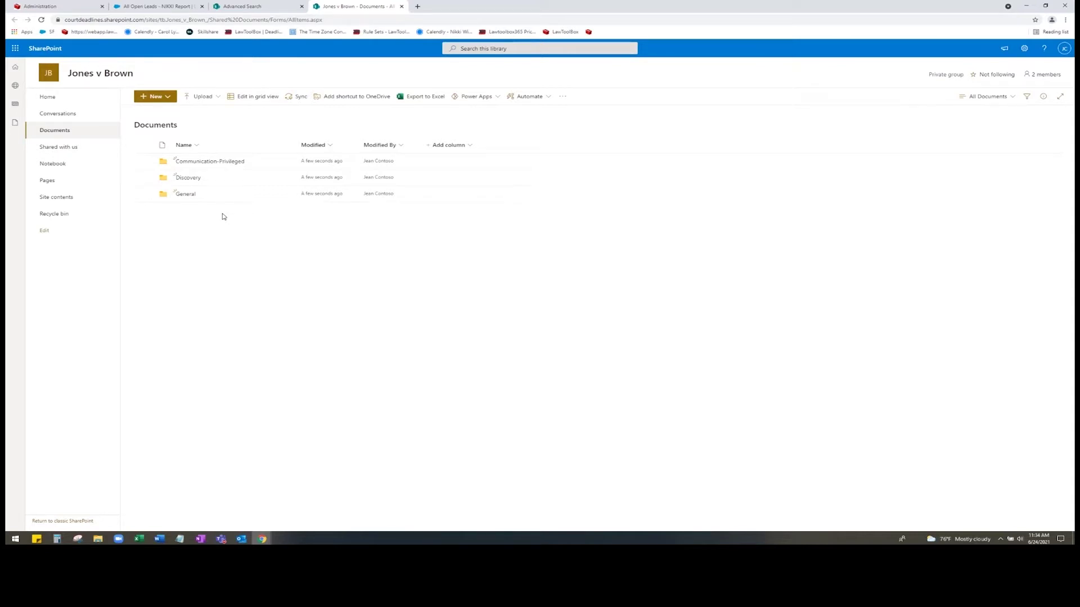
- Go back to Outlook, then bring the Teams browser window to the front
{"action": "left_click", "coordinate": [241, 539]}
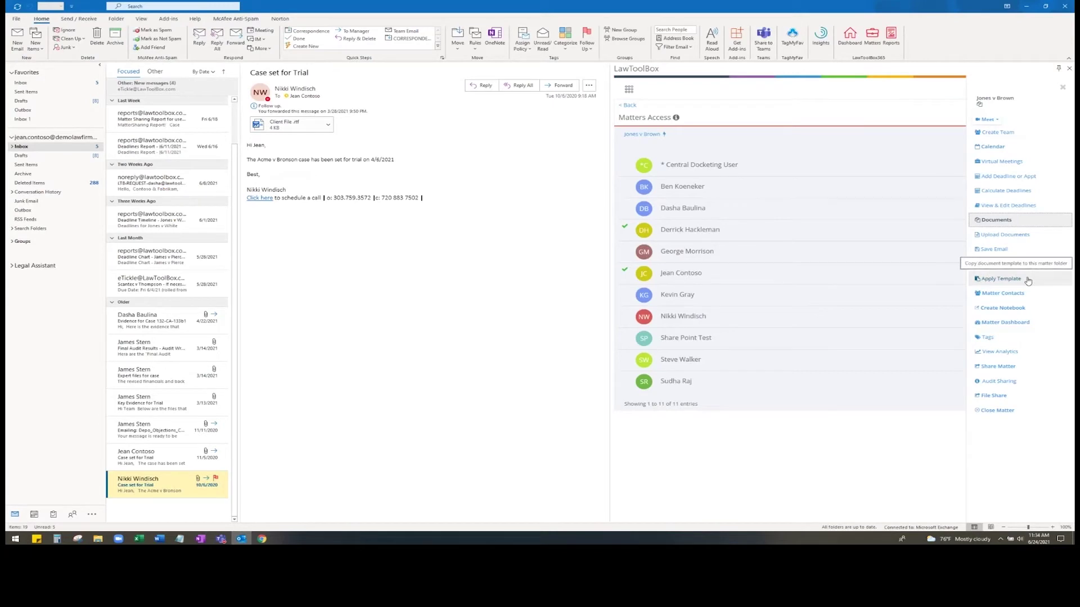
{"action": "mouse_move", "coordinate": [262, 539]}
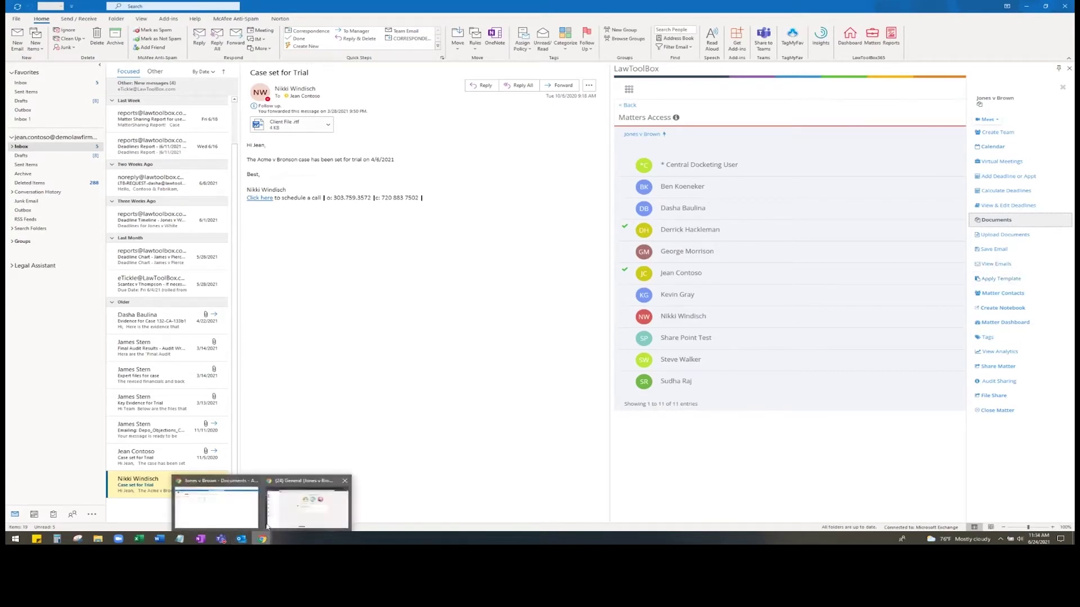
{"action": "left_click", "coordinate": [292, 513]}
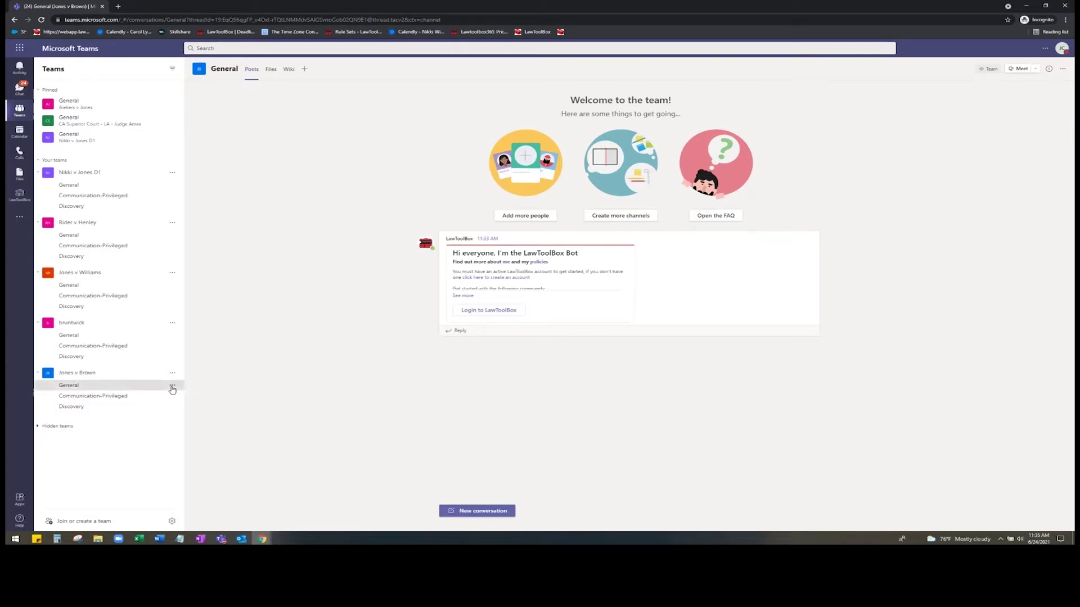
- Try getting the Jones v Brown General channel email address, dismissing the still-setting-up message
{"action": "left_click", "coordinate": [172, 386]}
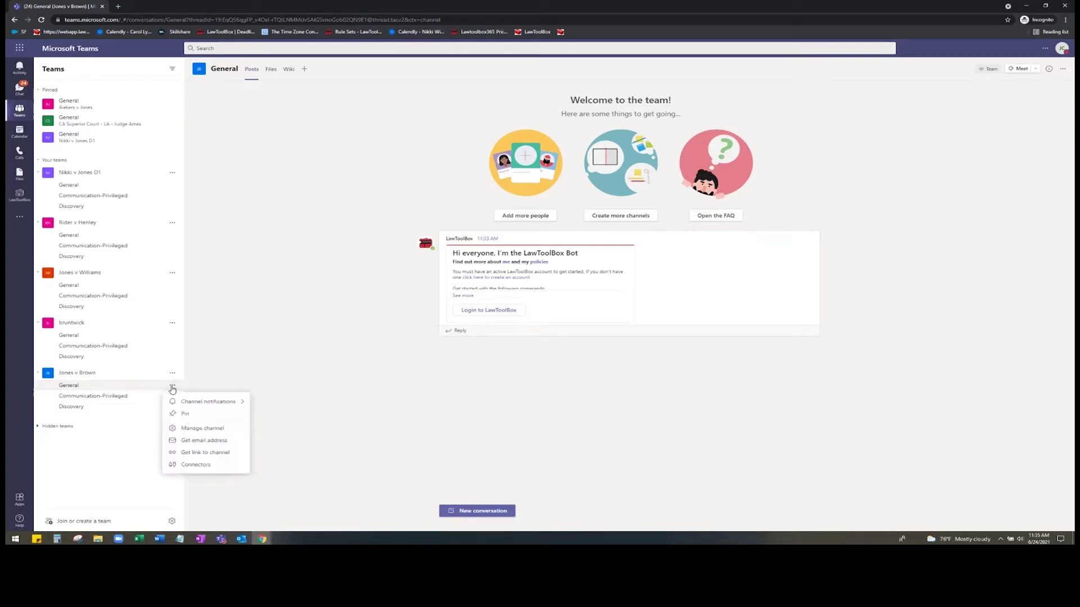
{"action": "left_click", "coordinate": [208, 444]}
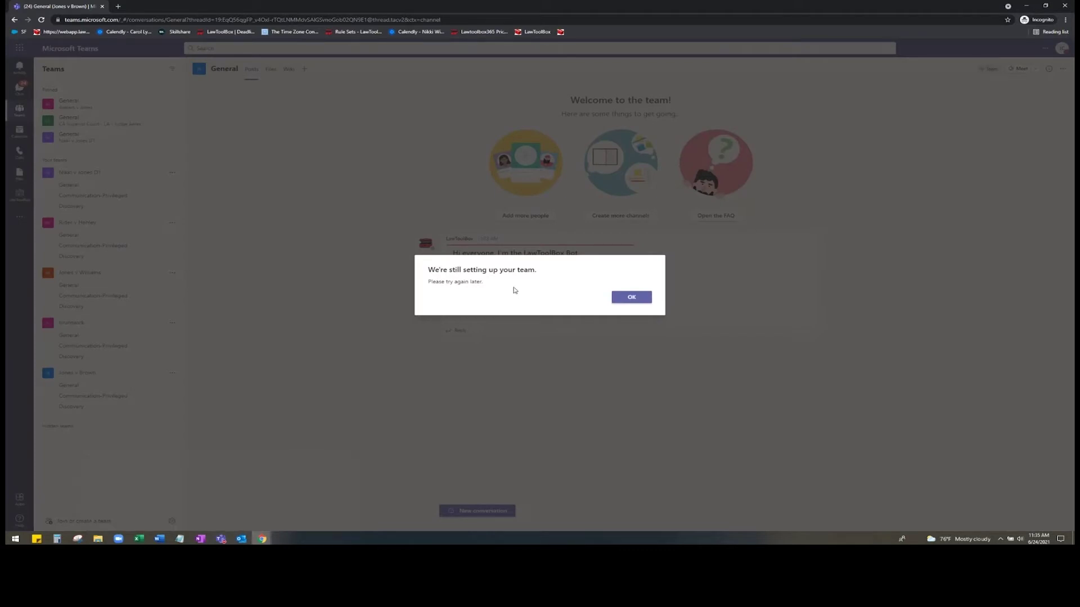
{"action": "left_click", "coordinate": [629, 300]}
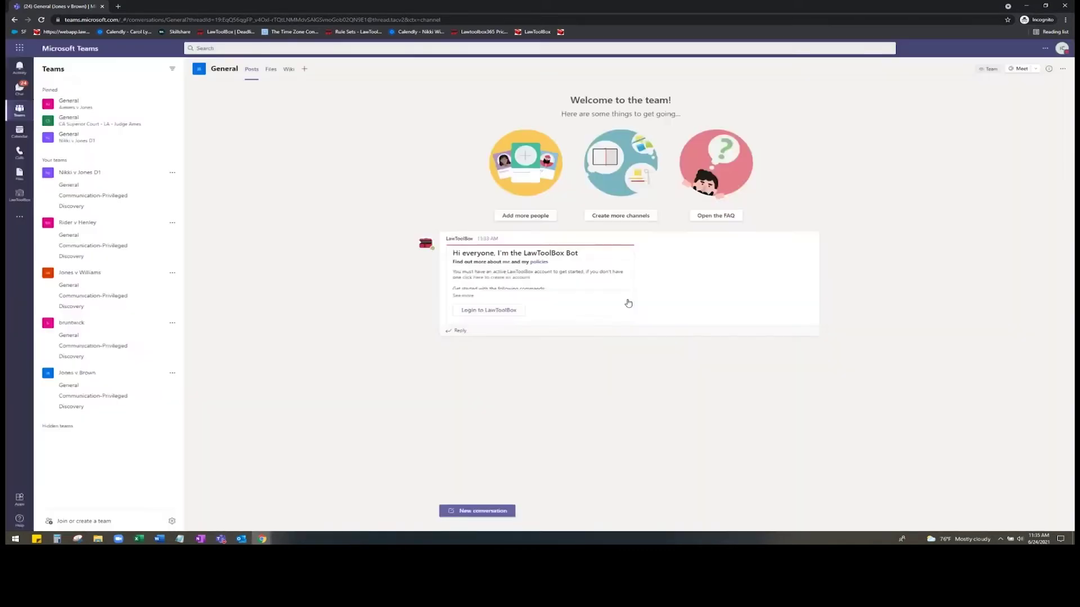
- Open the pinned Nikki v Jones D1 General channel and select the email address in its latest post
{"action": "left_click", "coordinate": [121, 138]}
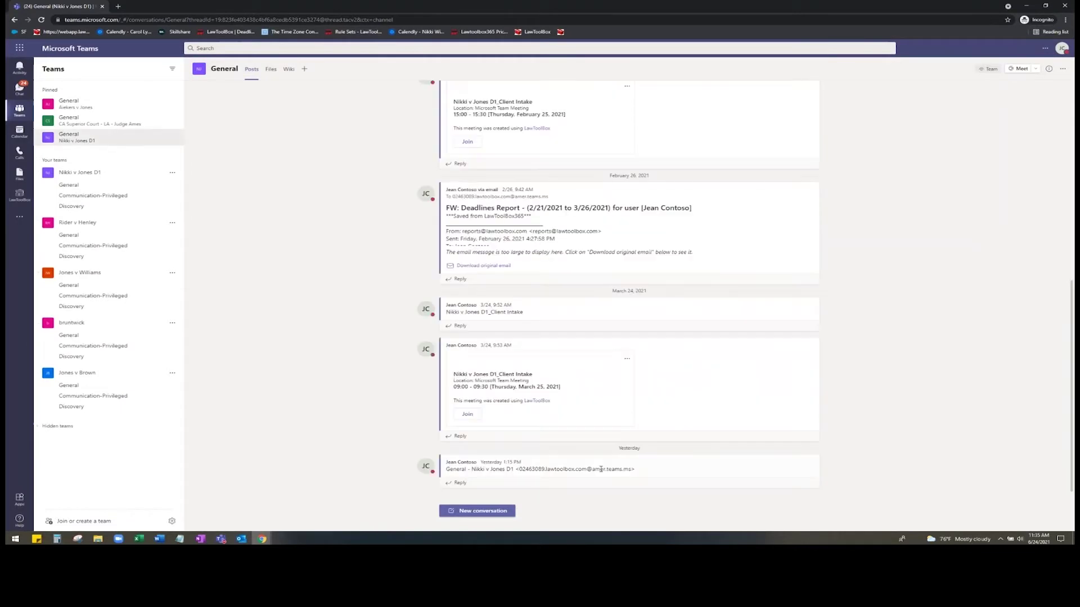
{"action": "mouse_move", "coordinate": [606, 479]}
{"action": "left_click_drag", "start_coordinate": [636, 470], "coordinate": [515, 470]}
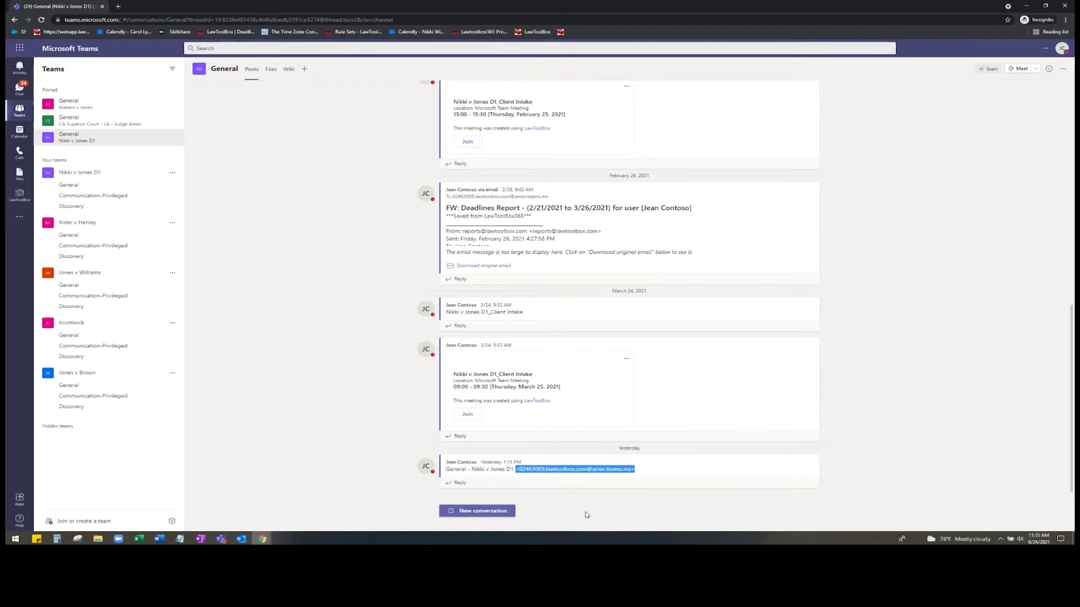
- Back in Outlook, save the Case set for Trial email to the selected matter folder
{"action": "left_click", "coordinate": [241, 539]}
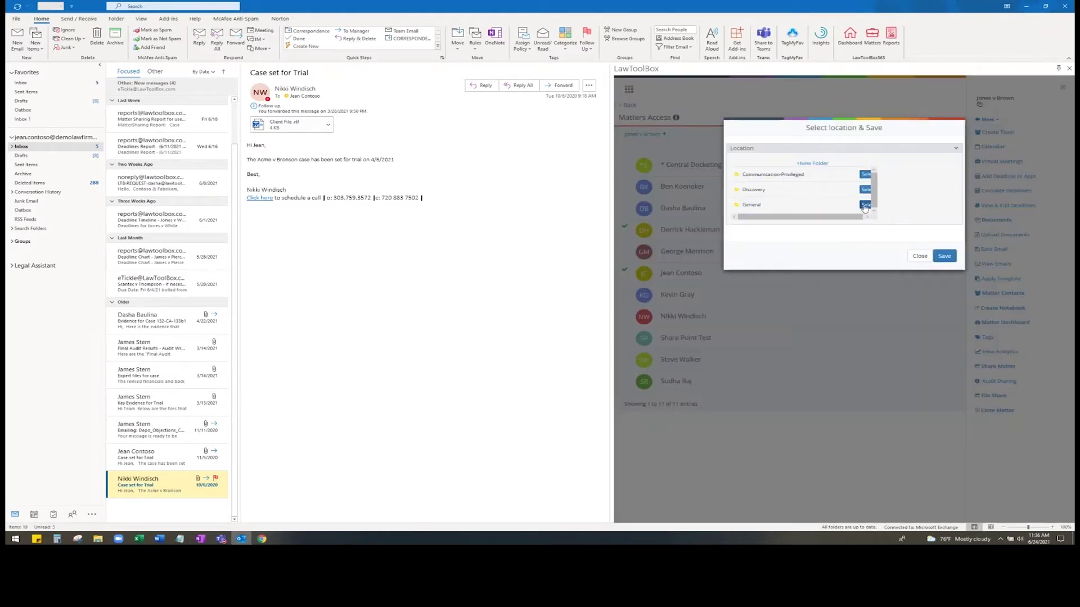
{"action": "left_click", "coordinate": [920, 257]}
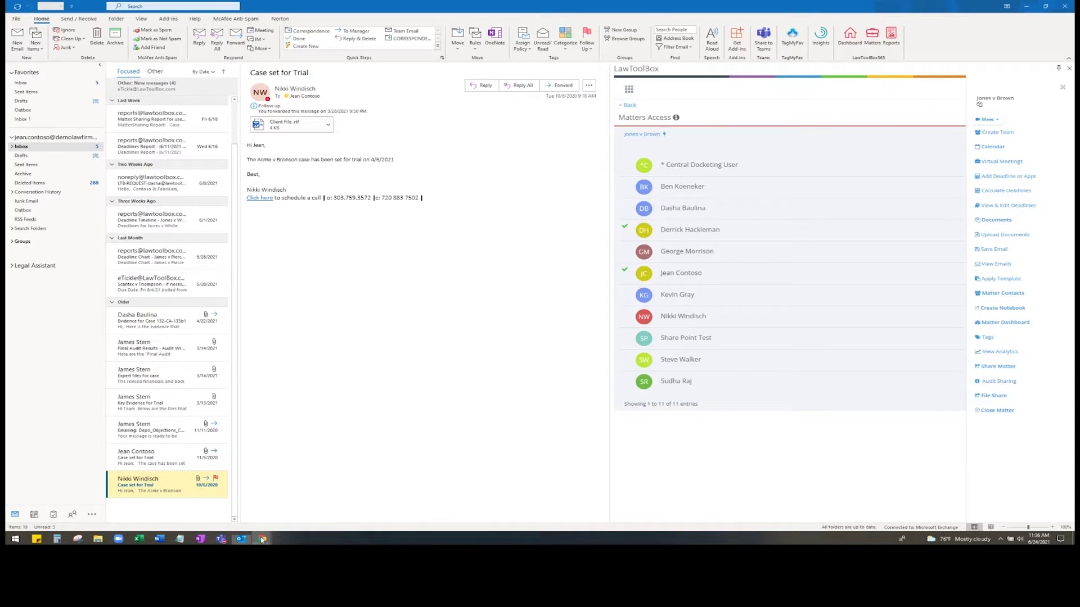
{"action": "left_click", "coordinate": [261, 538]}
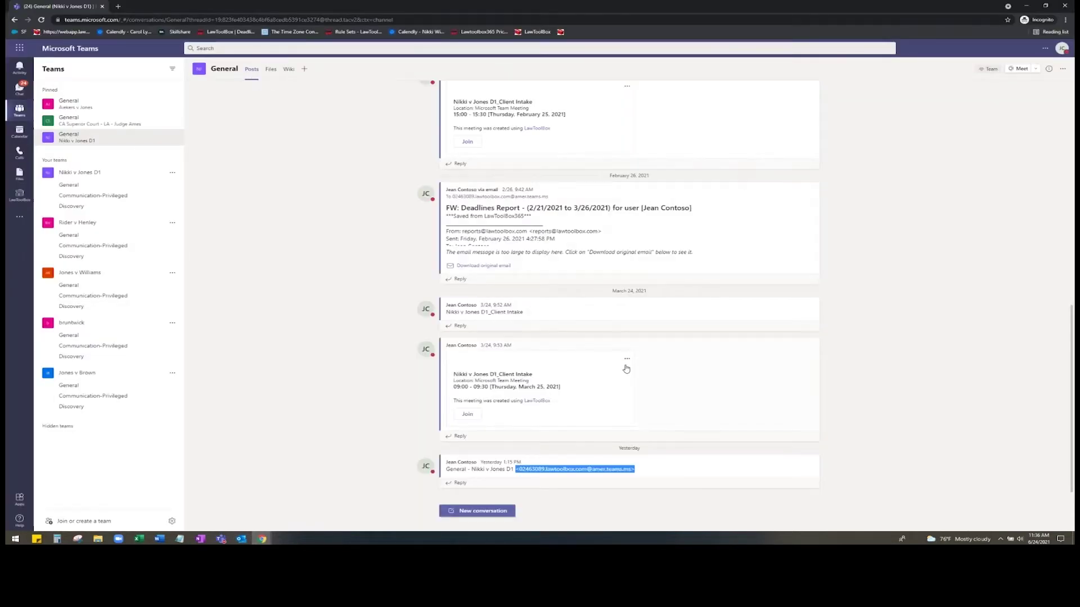
{"action": "mouse_move", "coordinate": [646, 396]}
{"action": "scroll", "coordinate": [832, 408], "scroll_direction": "up", "scroll_amount": 1}
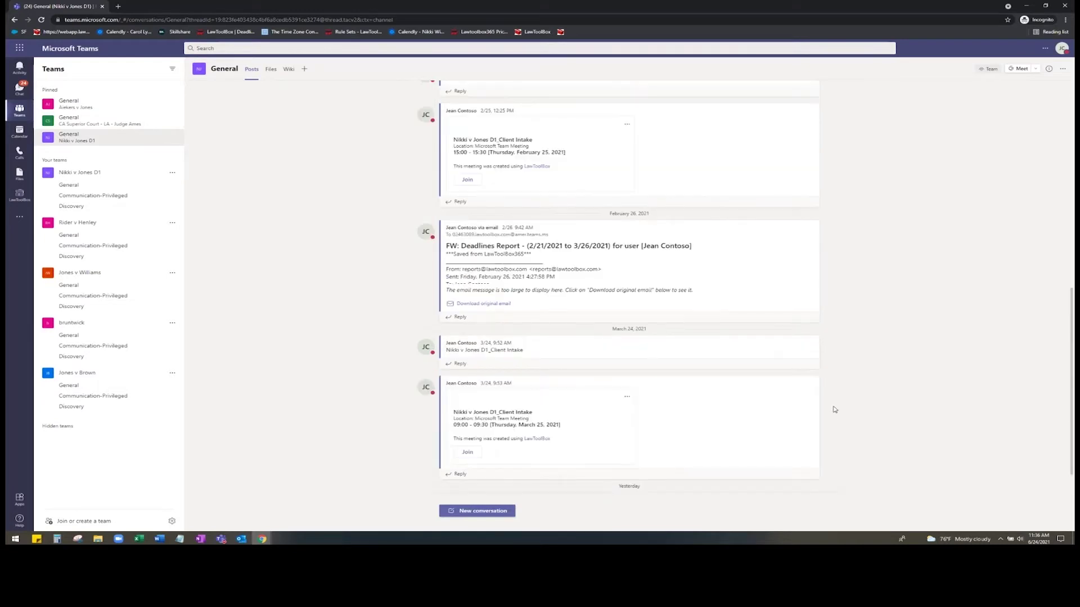
{"action": "scroll", "coordinate": [830, 394], "scroll_direction": "up", "scroll_amount": 2}
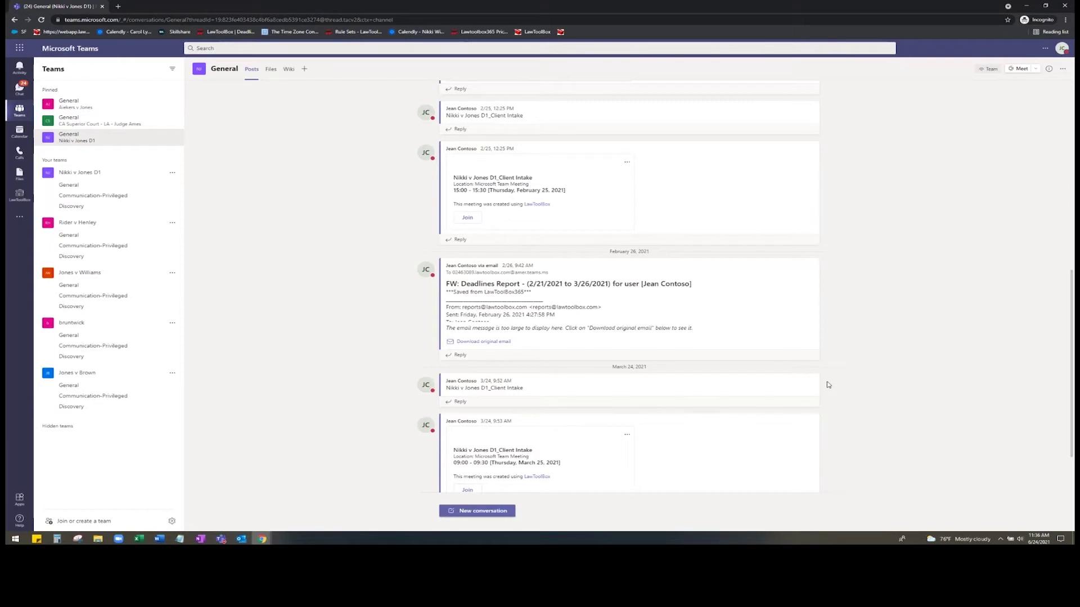
{"action": "mouse_move", "coordinate": [810, 385]}
{"action": "left_click", "coordinate": [272, 72]}
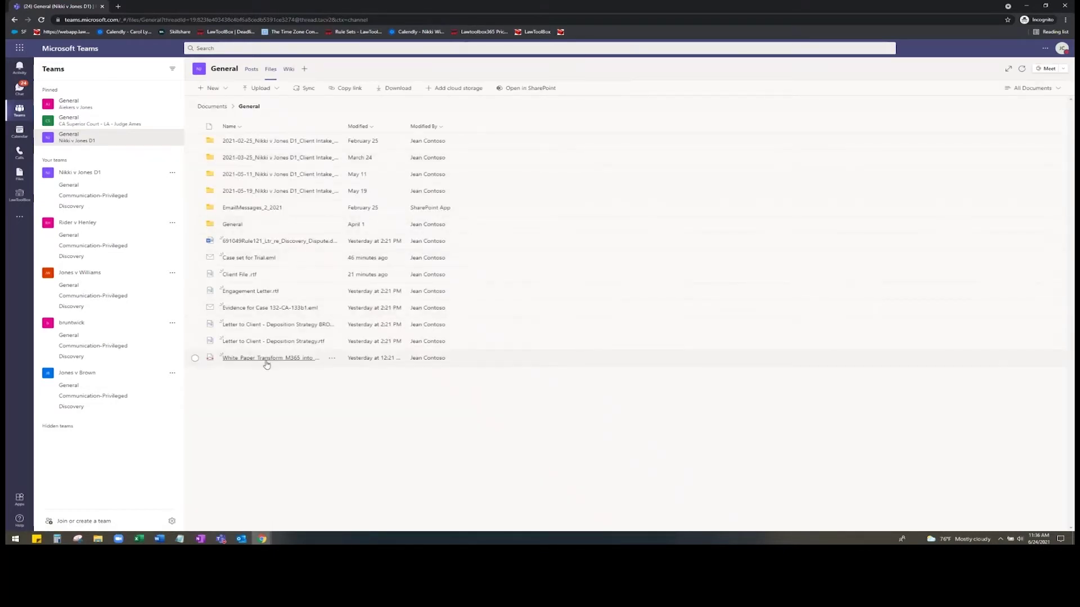
- Open the General channel files in SharePoint and bring up the actions for Case set for Trial.eml
{"action": "left_click", "coordinate": [551, 90]}
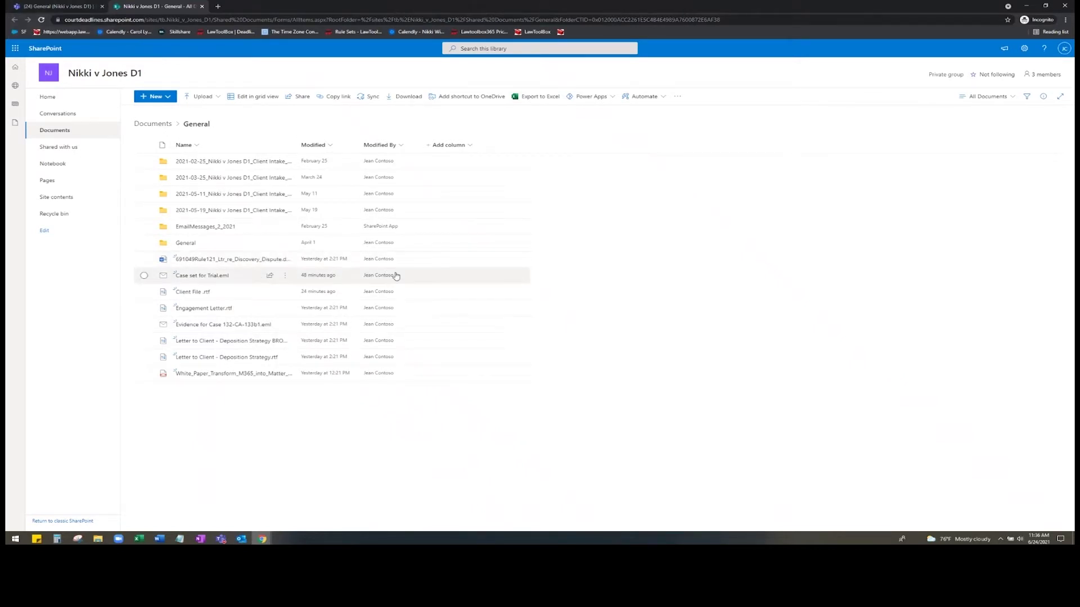
{"action": "mouse_move", "coordinate": [396, 275]}
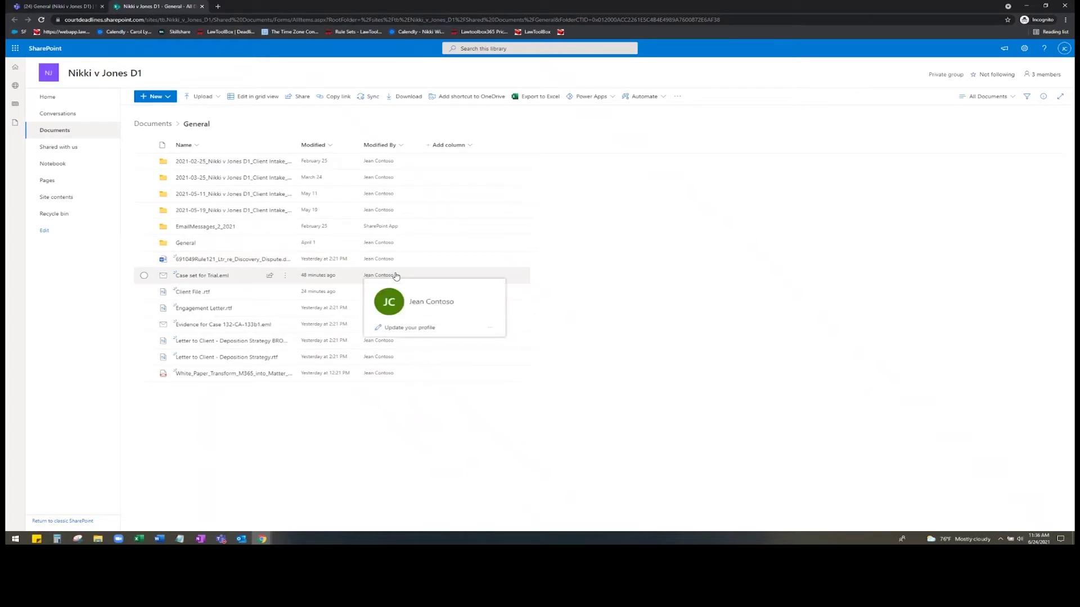
{"action": "left_click", "coordinate": [286, 282]}
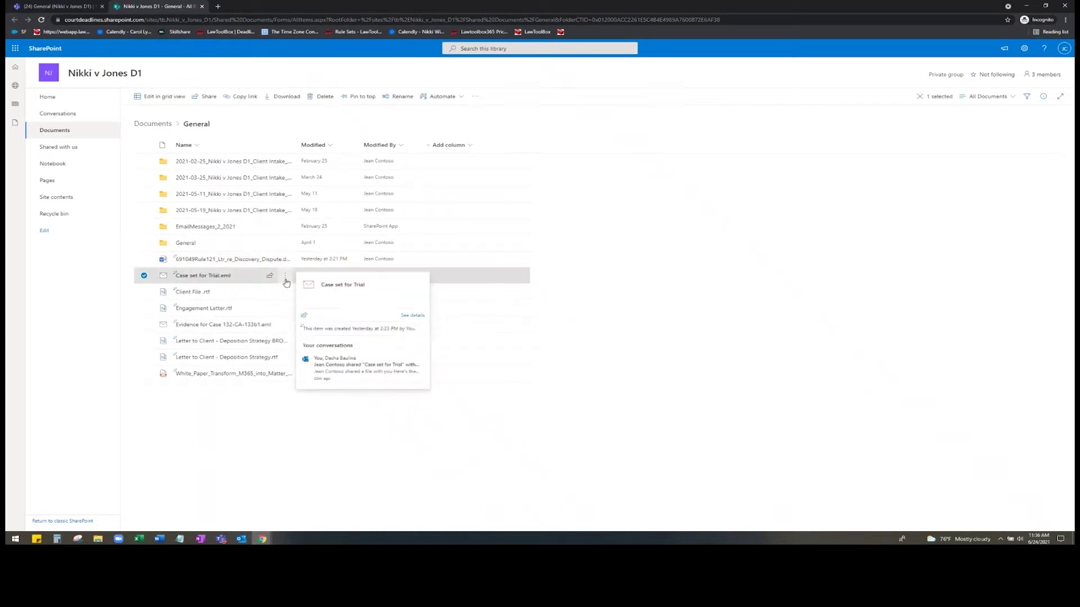
{"action": "left_click", "coordinate": [286, 281]}
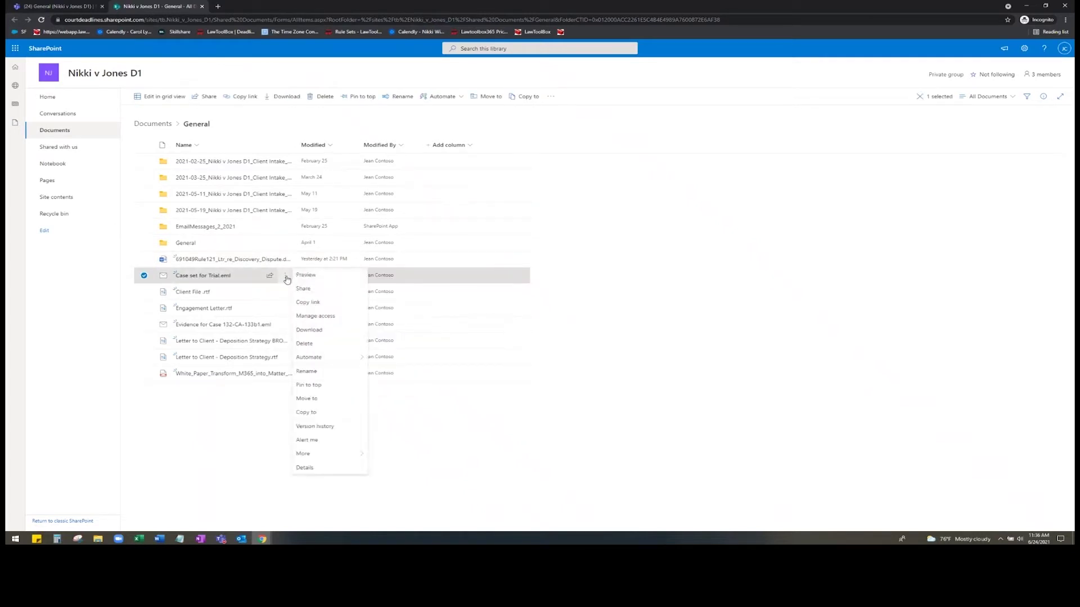
- Share Case set for Trial.eml with one colleague using a Specific people link
{"action": "left_click", "coordinate": [339, 291]}
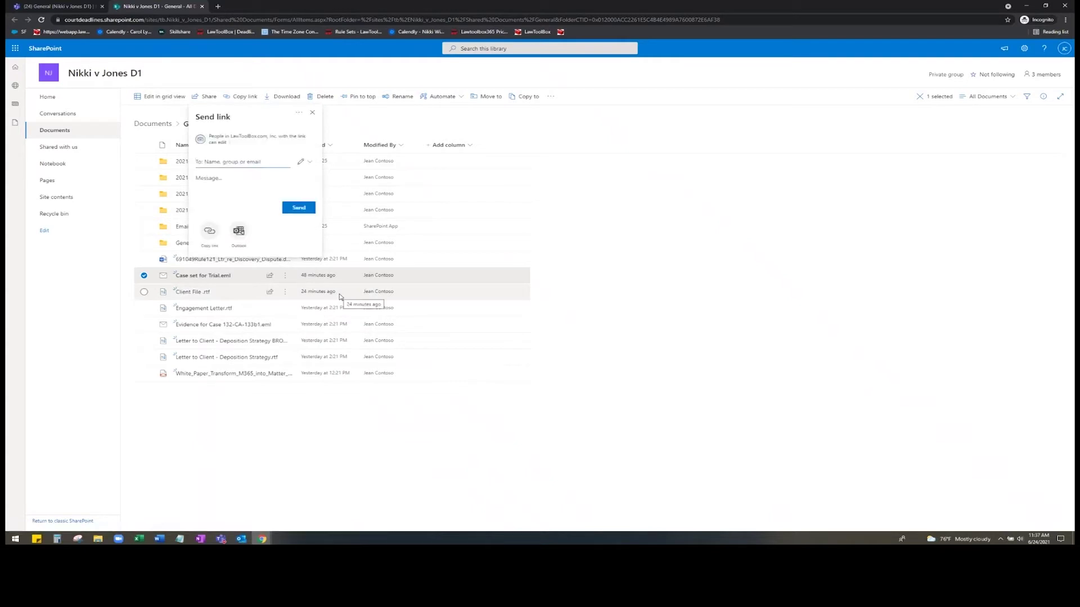
{"action": "left_click", "coordinate": [268, 141]}
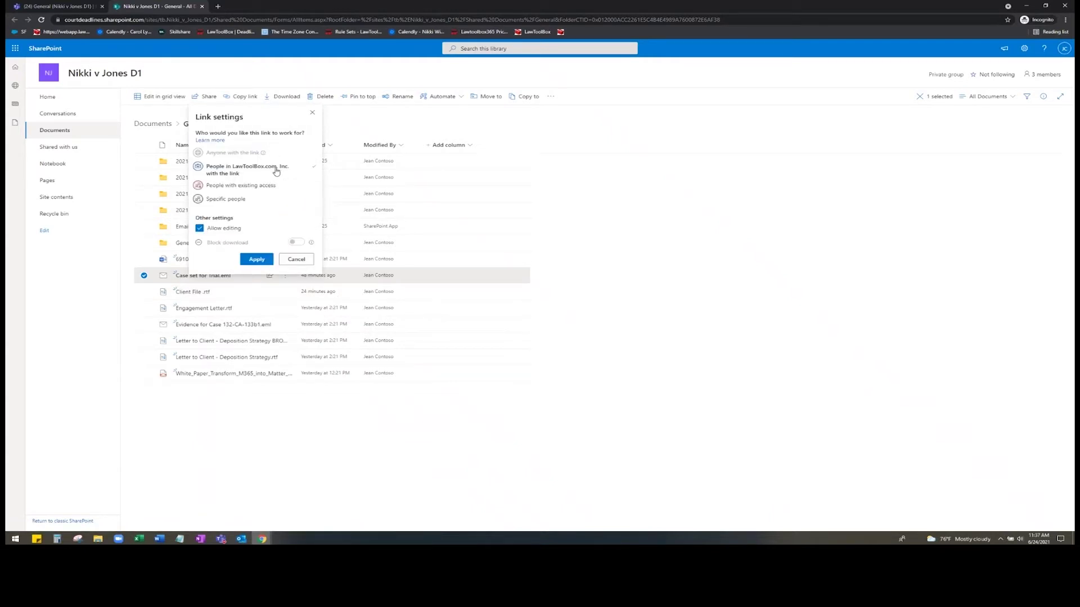
{"action": "left_click", "coordinate": [243, 202]}
{"action": "left_click", "coordinate": [265, 261]}
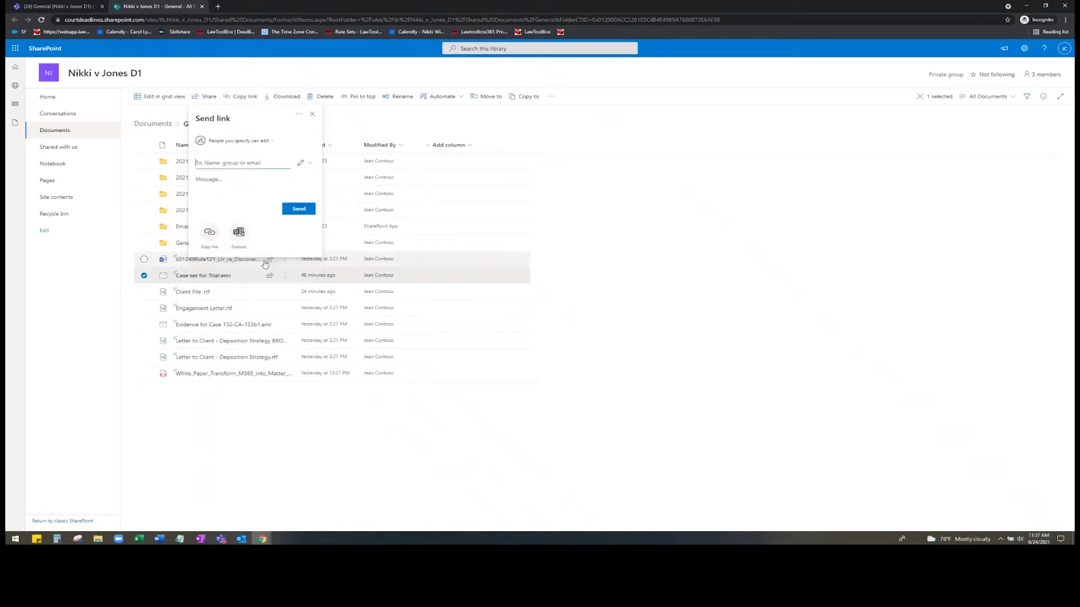
{"action": "type", "text": "das"}
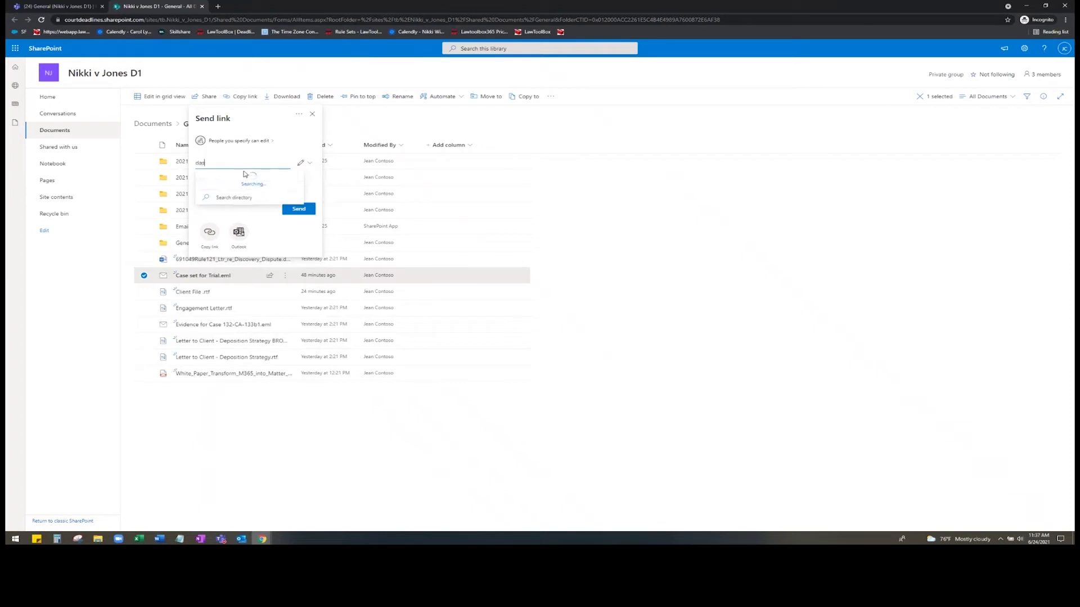
{"action": "left_click", "coordinate": [251, 182]}
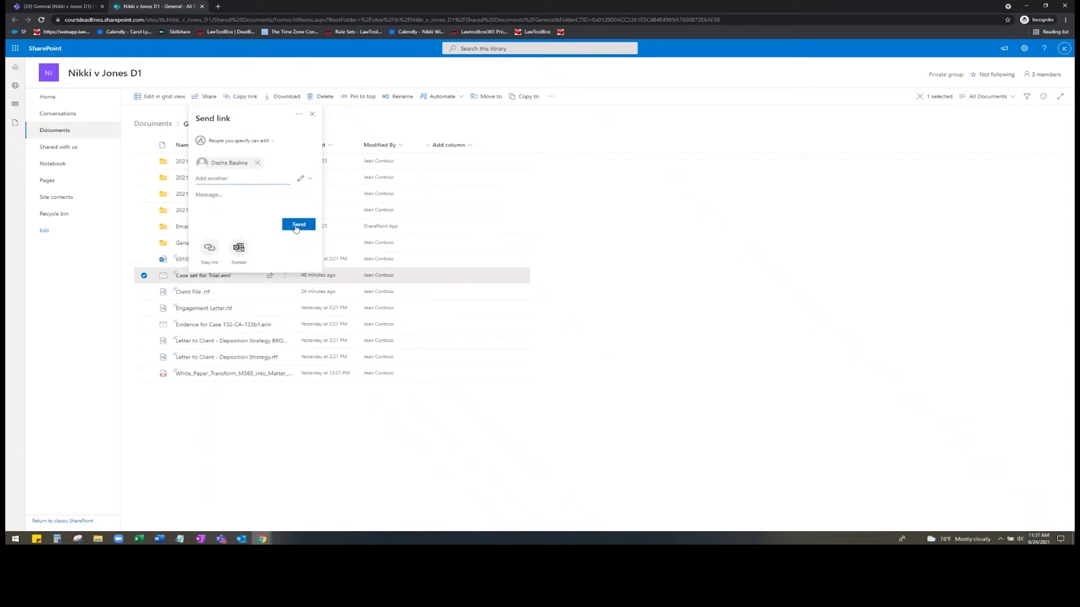
{"action": "left_click", "coordinate": [296, 226]}
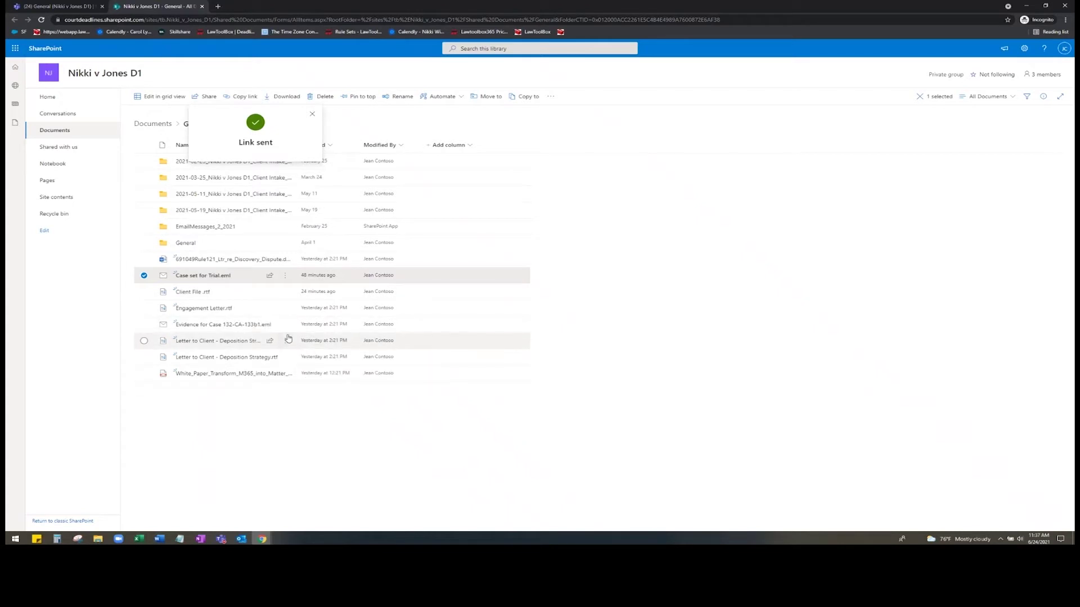
{"action": "mouse_move", "coordinate": [256, 279]}
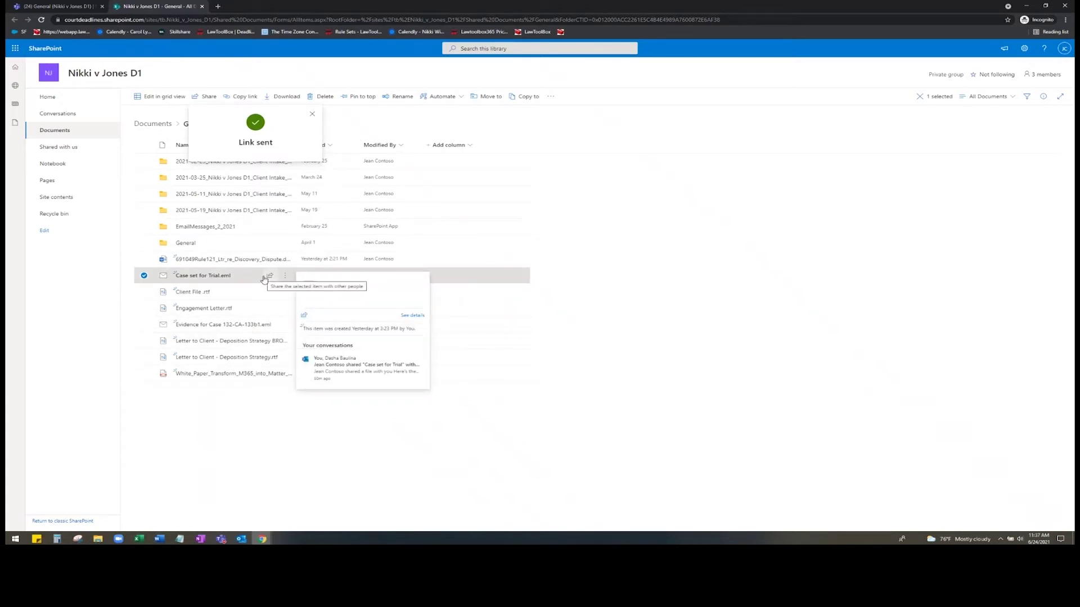
- Pin Case set for Trial.eml to the top of the library and review its version history
{"action": "left_click", "coordinate": [284, 277]}
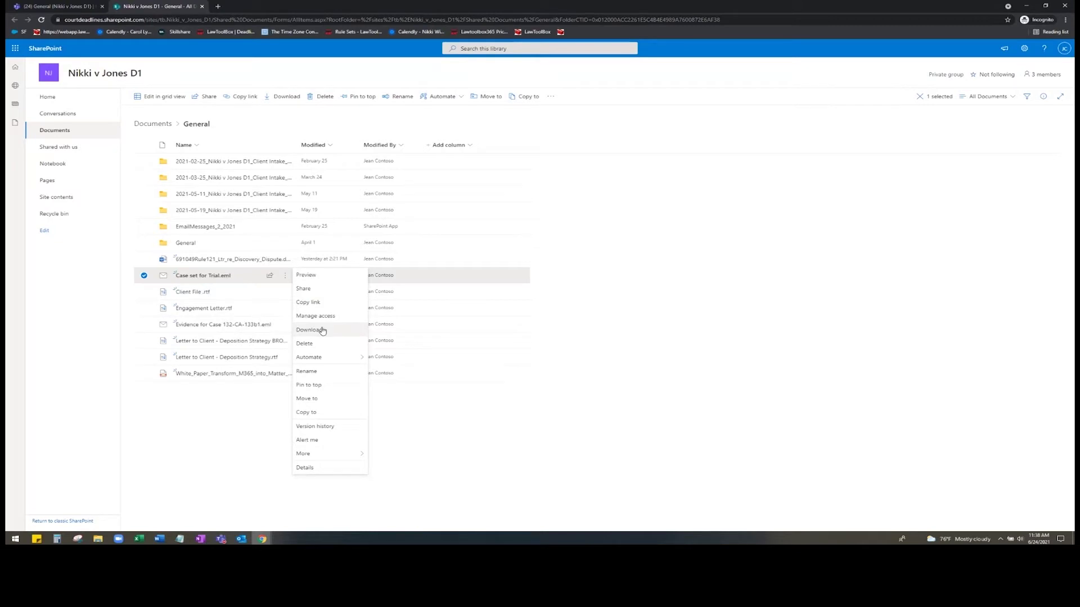
{"action": "left_click", "coordinate": [336, 385]}
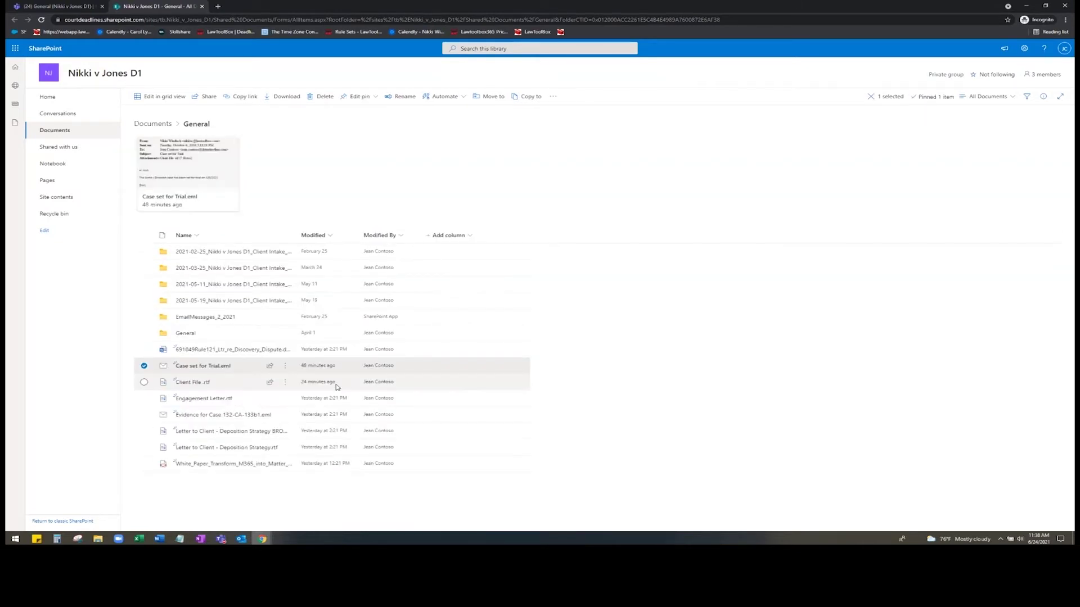
{"action": "left_click", "coordinate": [285, 366]}
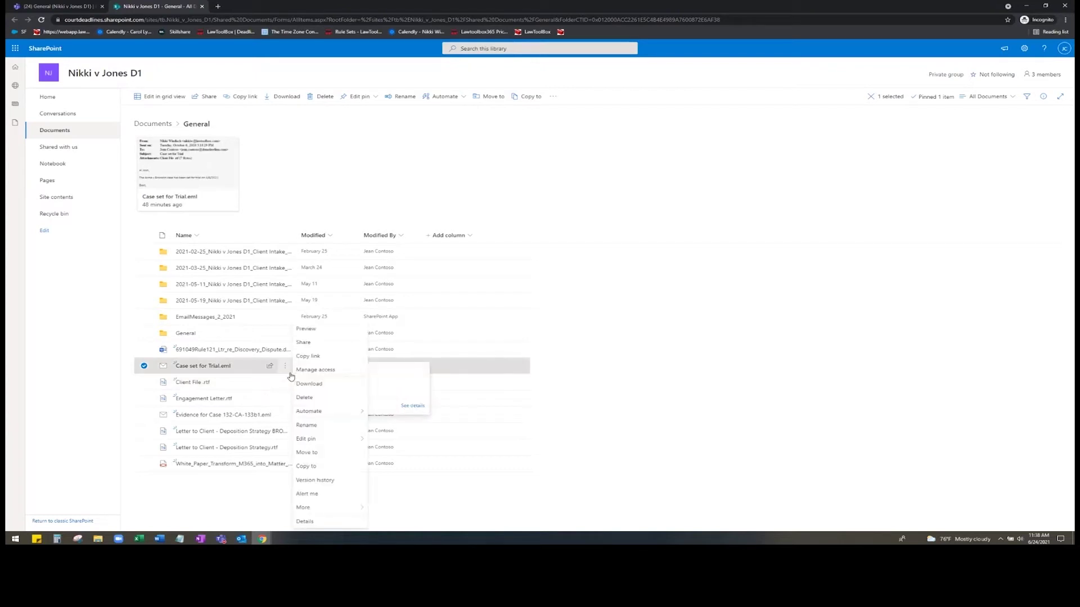
{"action": "left_click", "coordinate": [327, 480]}
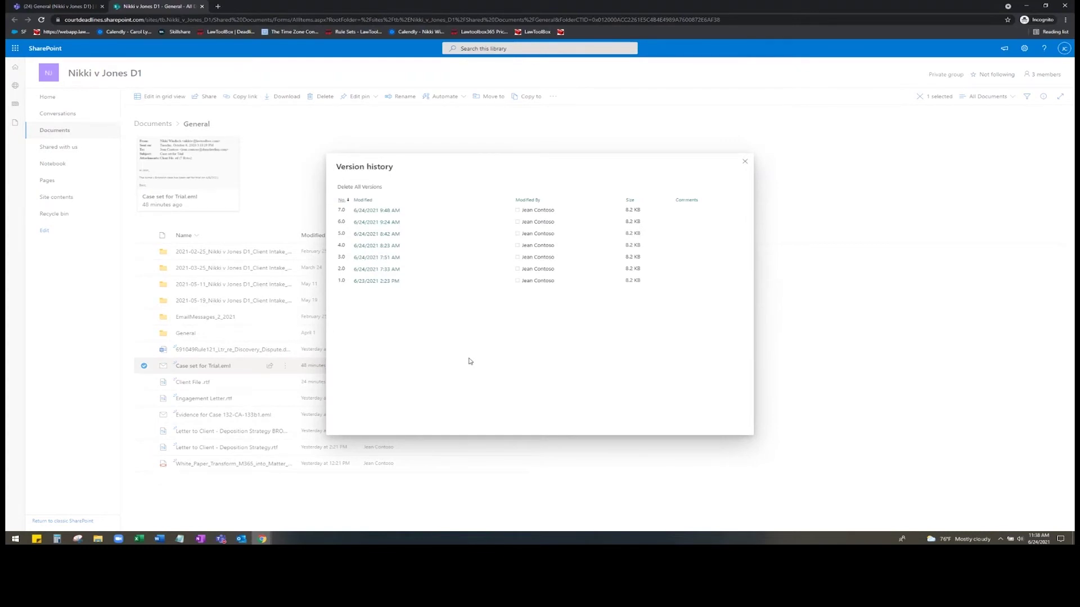
{"action": "left_click", "coordinate": [745, 162]}
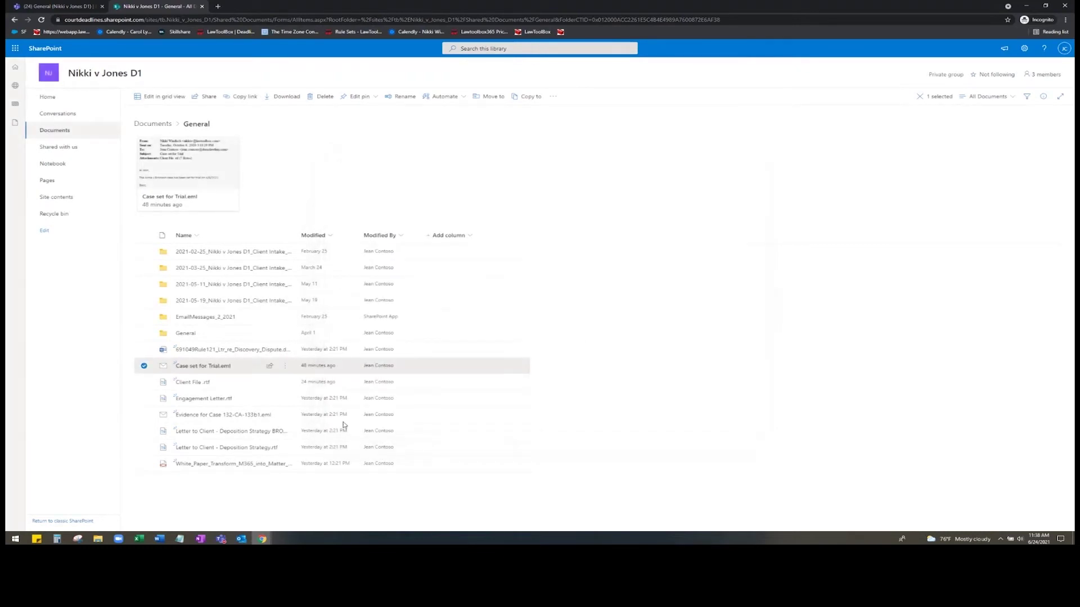
- Check out Case set for Trial.eml from the More actions submenu
{"action": "left_click", "coordinate": [284, 370]}
{"action": "mouse_move", "coordinate": [329, 507]}
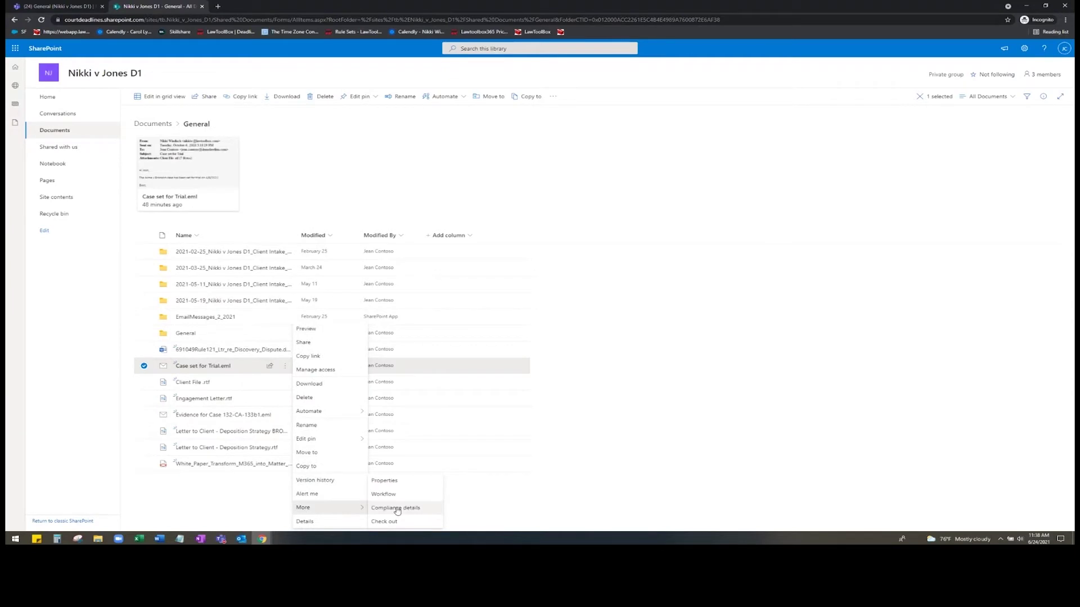
{"action": "left_click", "coordinate": [402, 524]}
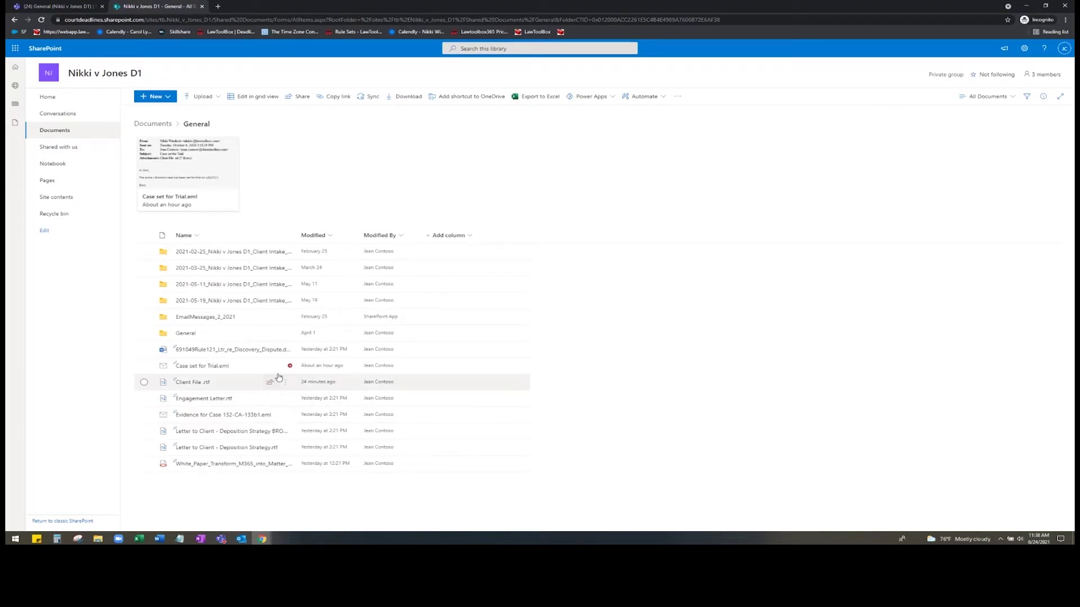
- Check in Case set for Trial.eml in Nikki v Jones D1 General and return to the SharePoint start page
{"action": "mouse_move", "coordinate": [282, 376]}
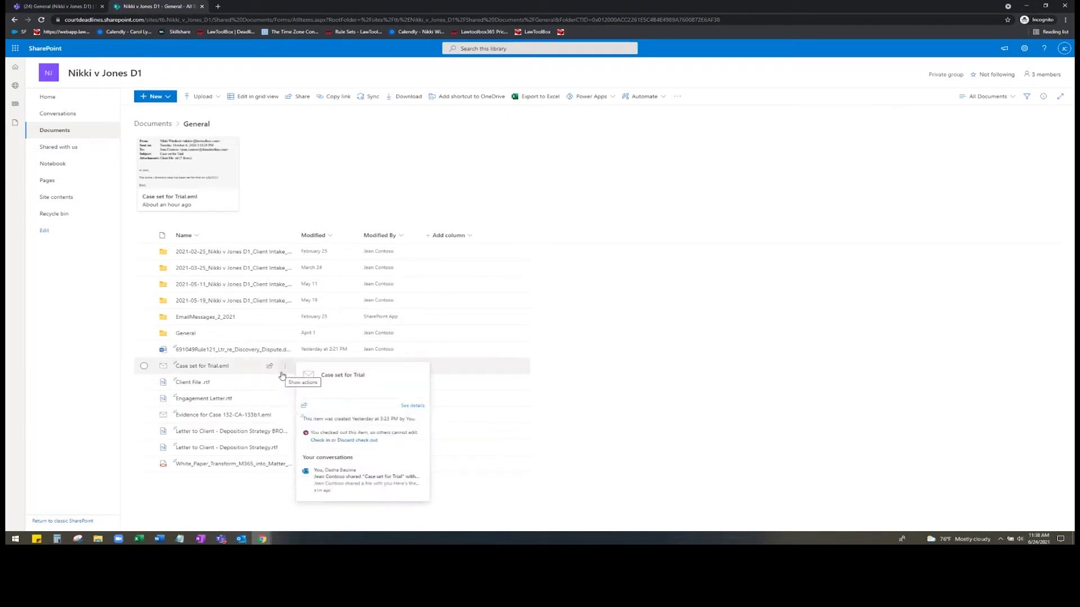
{"action": "left_click", "coordinate": [282, 373]}
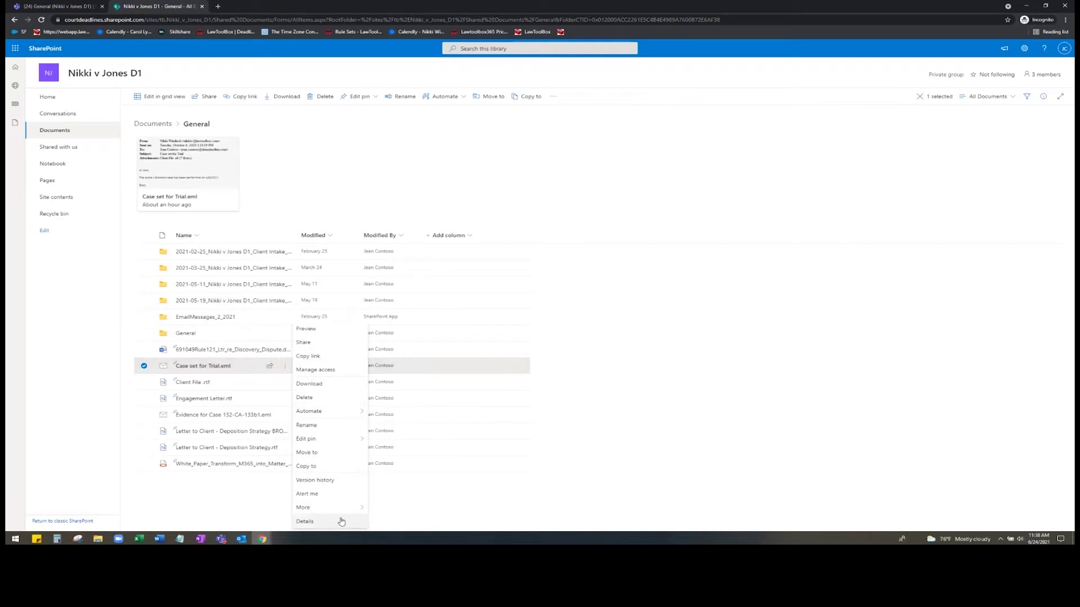
{"action": "mouse_move", "coordinate": [337, 507]}
{"action": "left_click", "coordinate": [382, 510]}
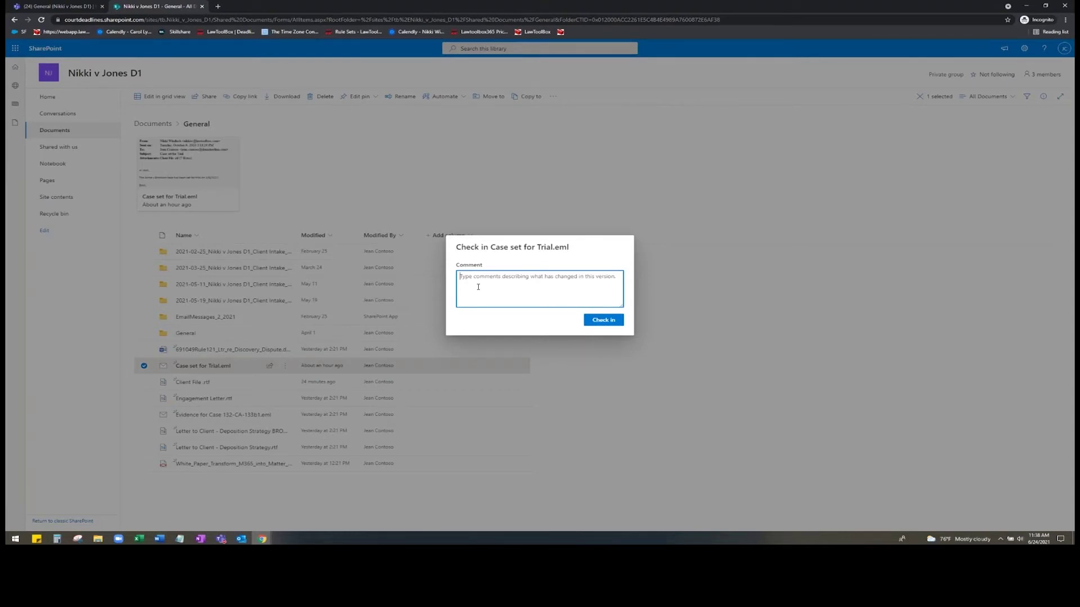
{"action": "left_click", "coordinate": [607, 321]}
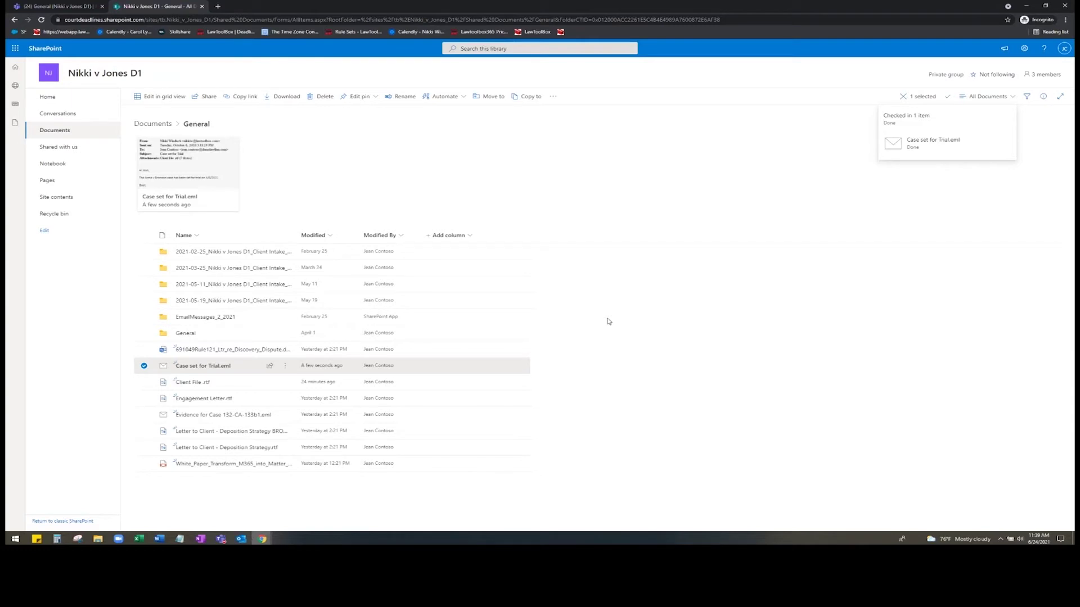
{"action": "left_click", "coordinate": [46, 49]}
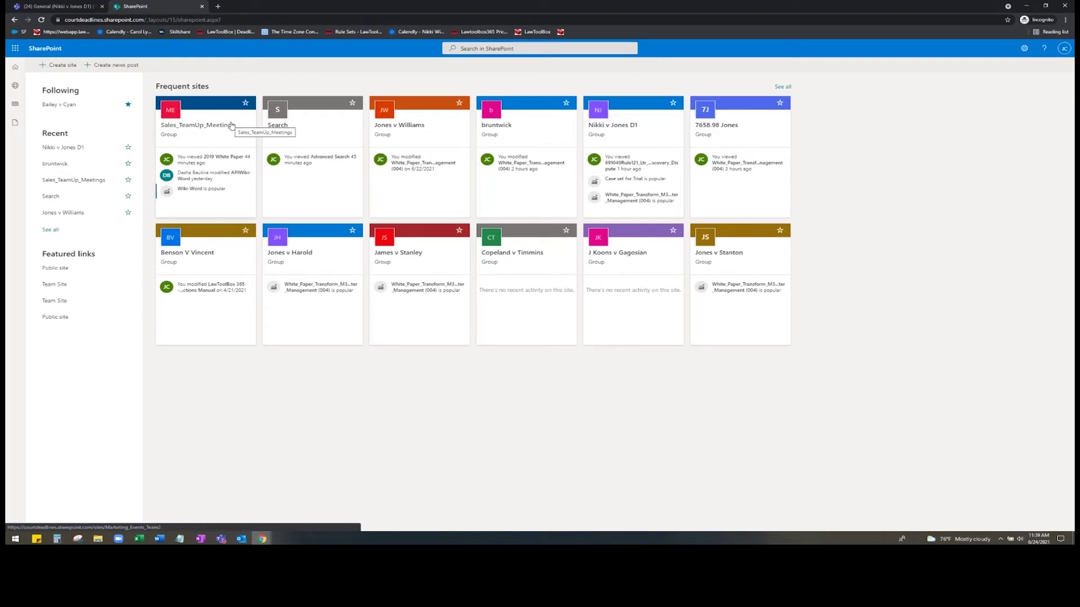
- Browse the Jones v Williams site's Documents library, then go back to the Nikki v Jones D1 files in Teams
{"action": "left_click", "coordinate": [411, 141]}
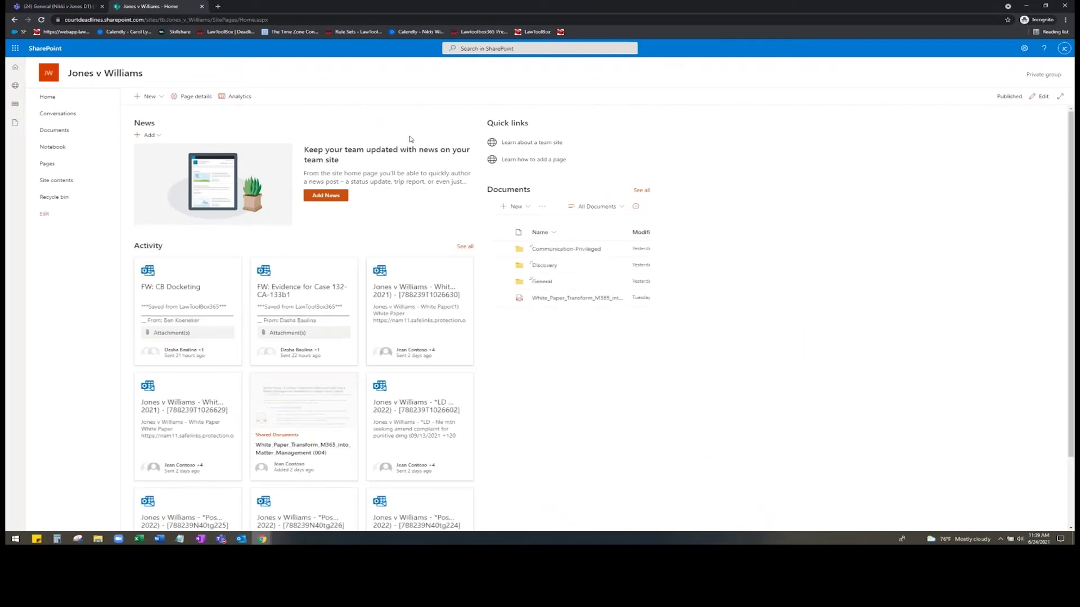
{"action": "scroll", "coordinate": [410, 157], "scroll_direction": "down", "scroll_amount": 1}
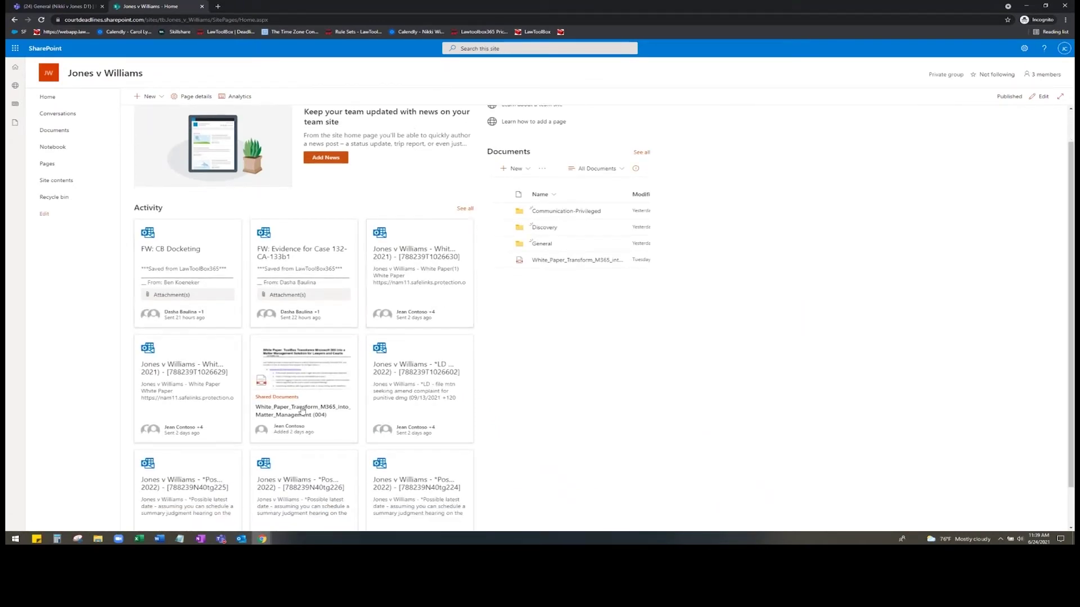
{"action": "left_click", "coordinate": [73, 133]}
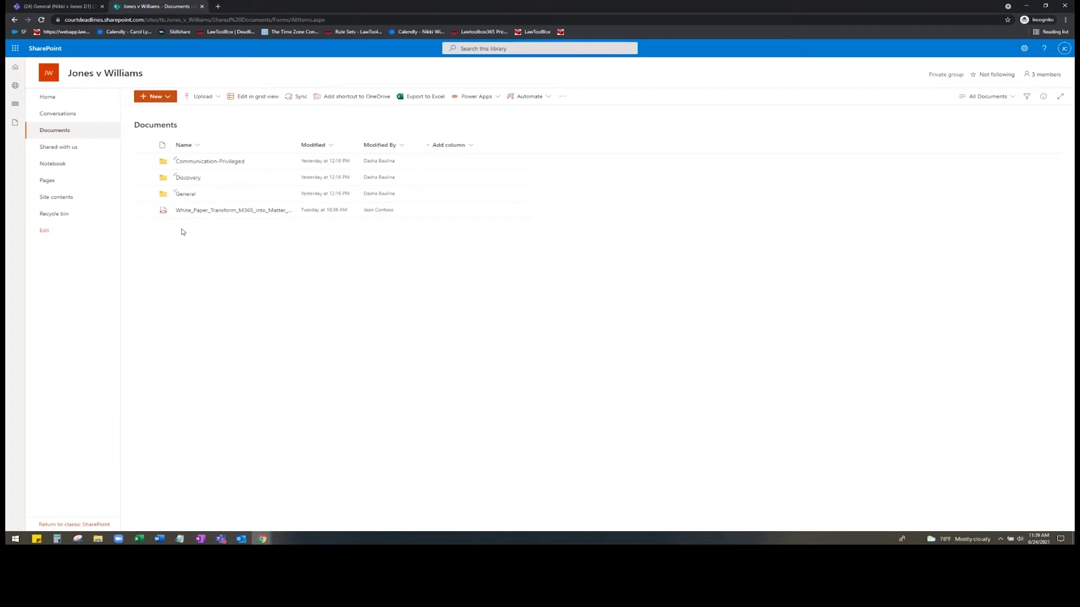
{"action": "left_click", "coordinate": [15, 67]}
{"action": "left_click", "coordinate": [57, 6]}
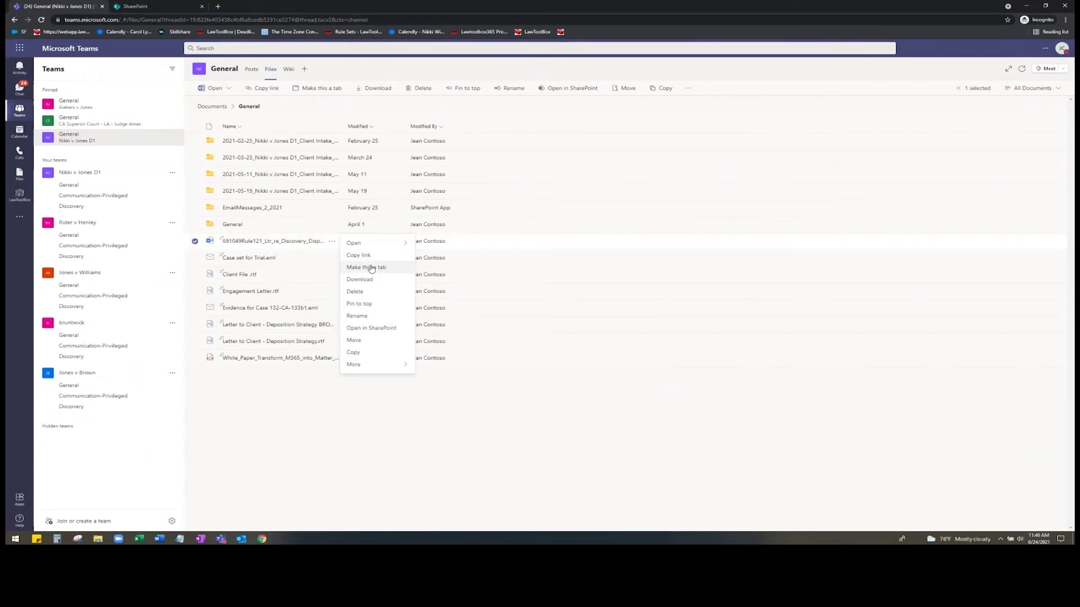
- Add the Rule 121 letter as a channel tab, view LawToolBox's Matters list, and return to General's files
{"action": "left_click", "coordinate": [366, 267]}
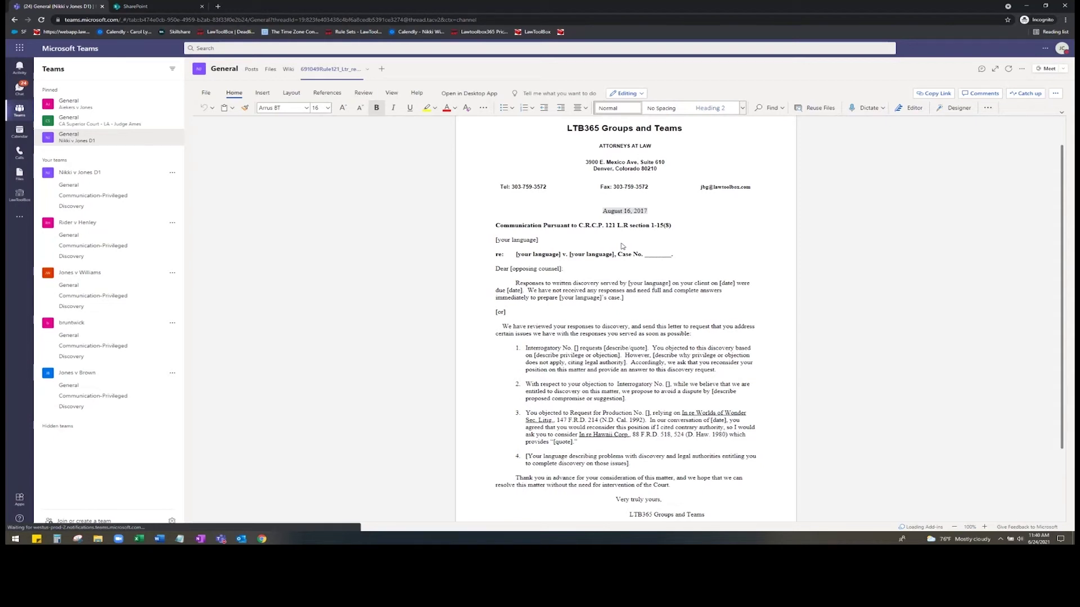
{"action": "left_click", "coordinate": [19, 195]}
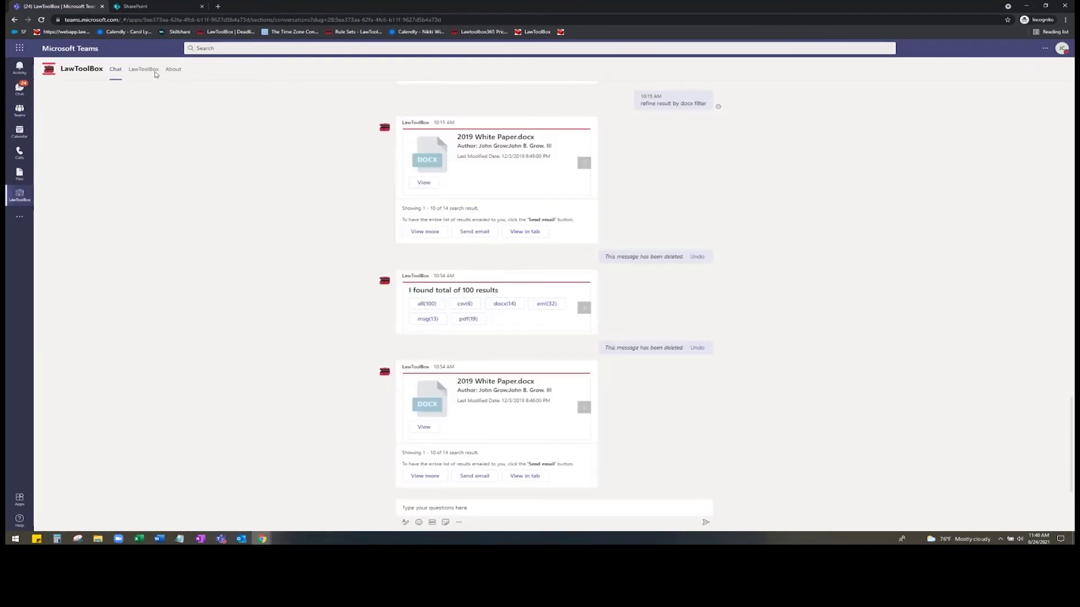
{"action": "left_click", "coordinate": [144, 70]}
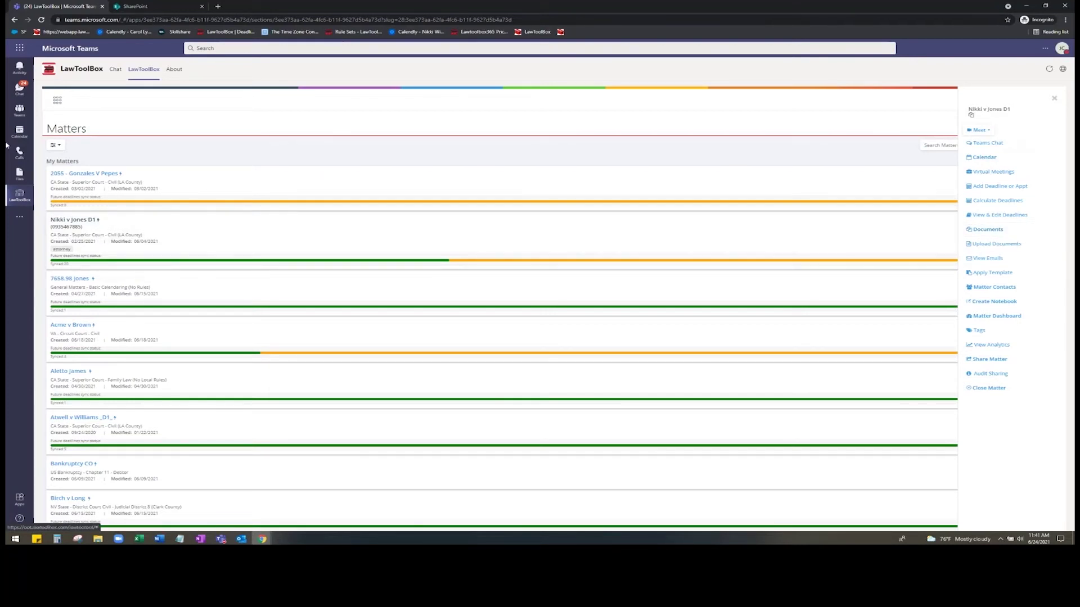
{"action": "left_click", "coordinate": [13, 112]}
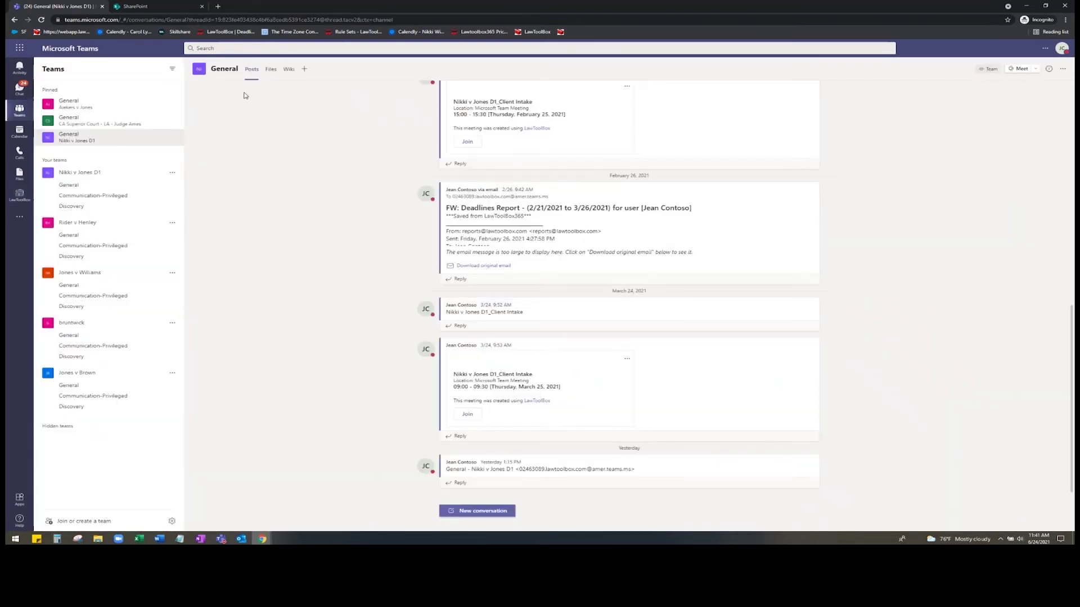
{"action": "left_click", "coordinate": [270, 69]}
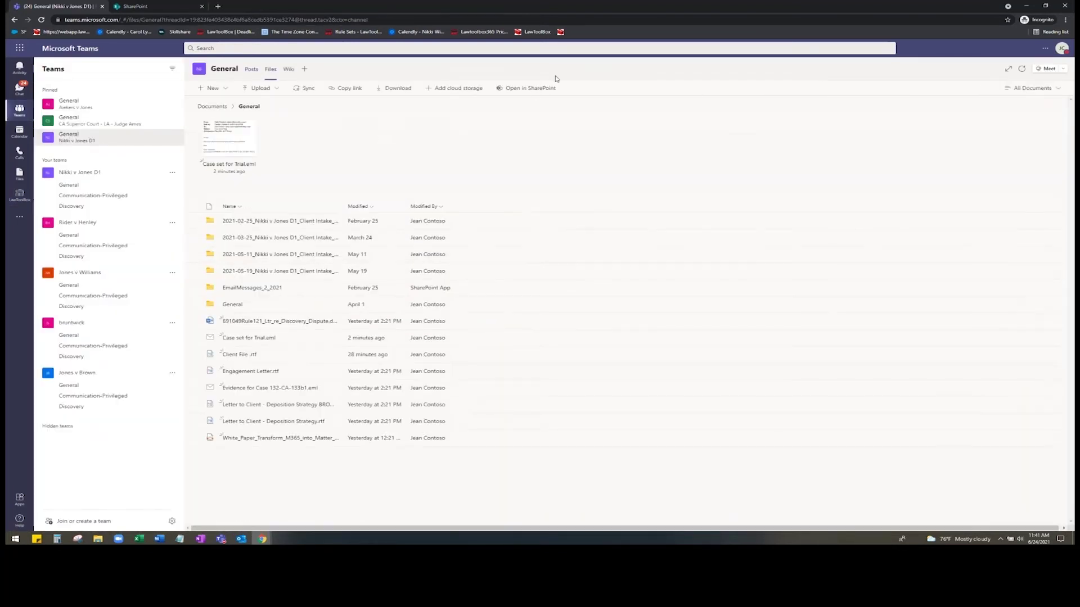
- Open the General channel's document library in SharePoint, then switch to Outlook
{"action": "left_click", "coordinate": [535, 92]}
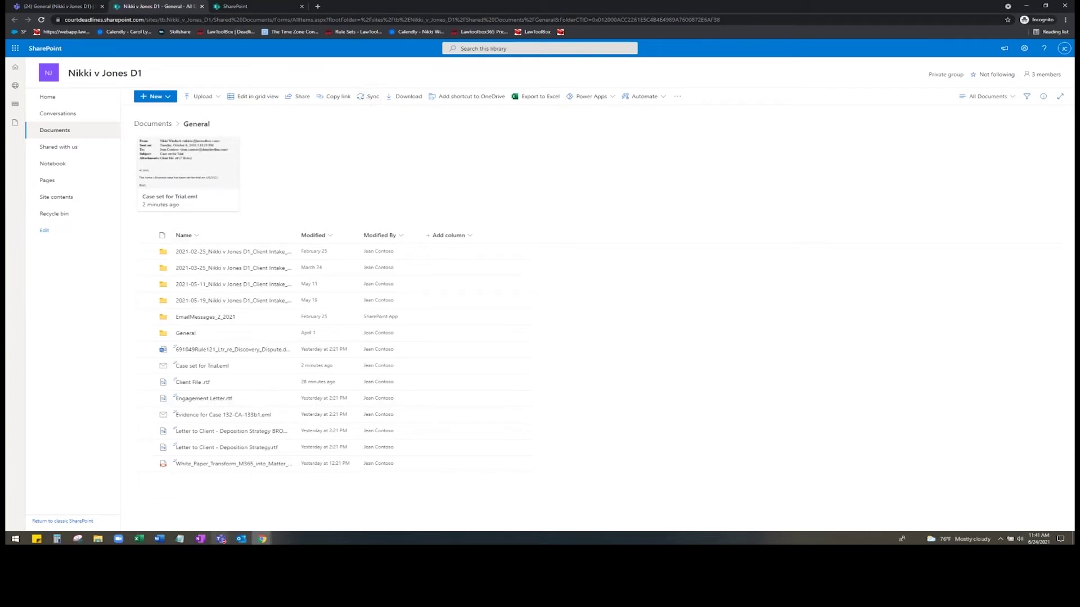
{"action": "left_click", "coordinate": [241, 539]}
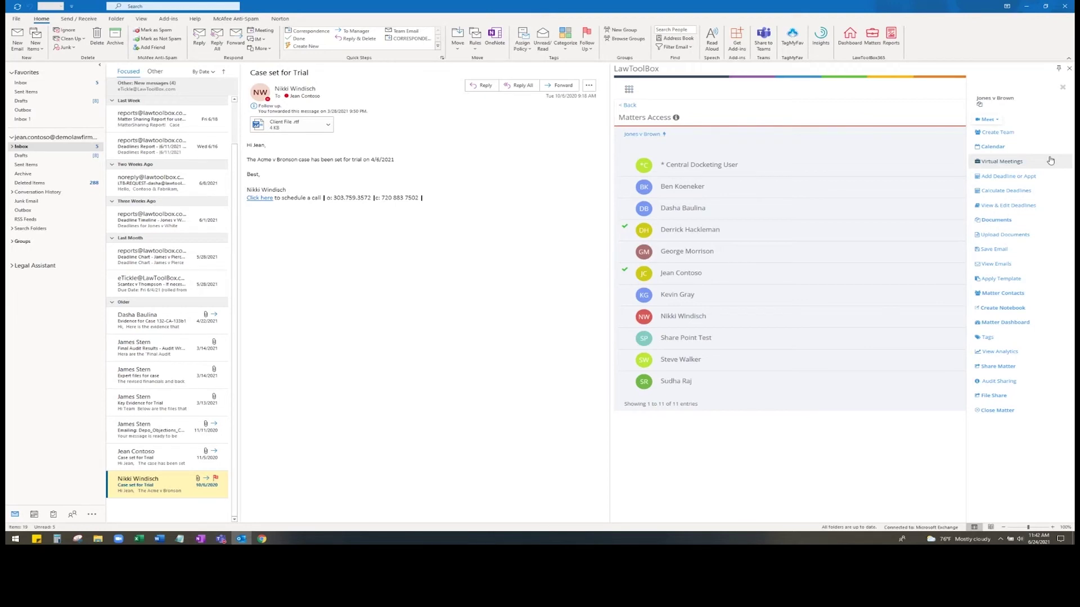
- Open Jones v Brown virtual meetings in the LawToolBox pane and begin a new meeting
{"action": "left_click", "coordinate": [1050, 161]}
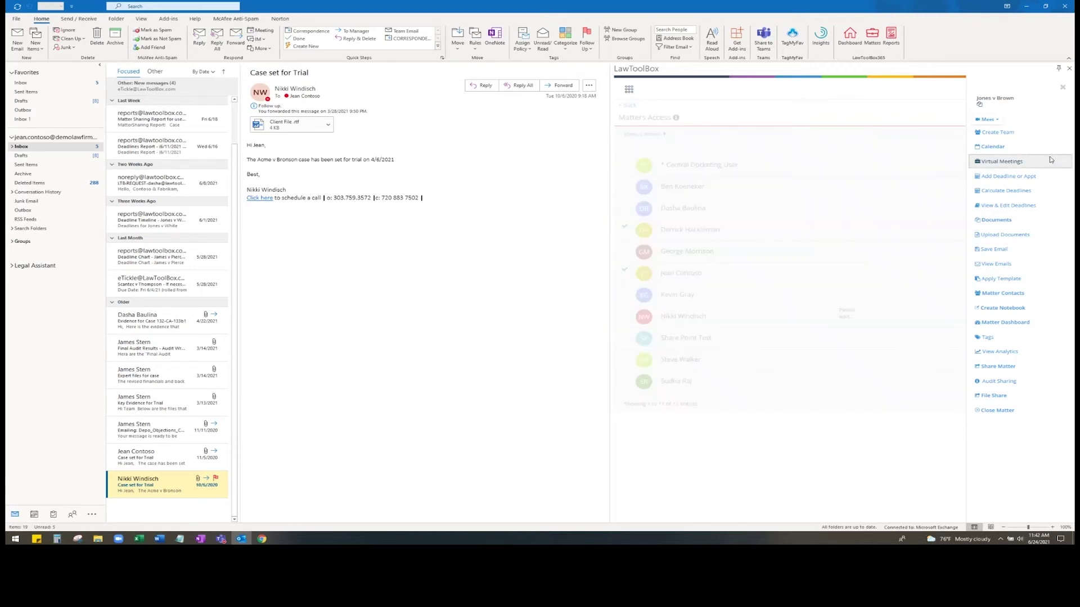
{"action": "left_click", "coordinate": [1040, 105]}
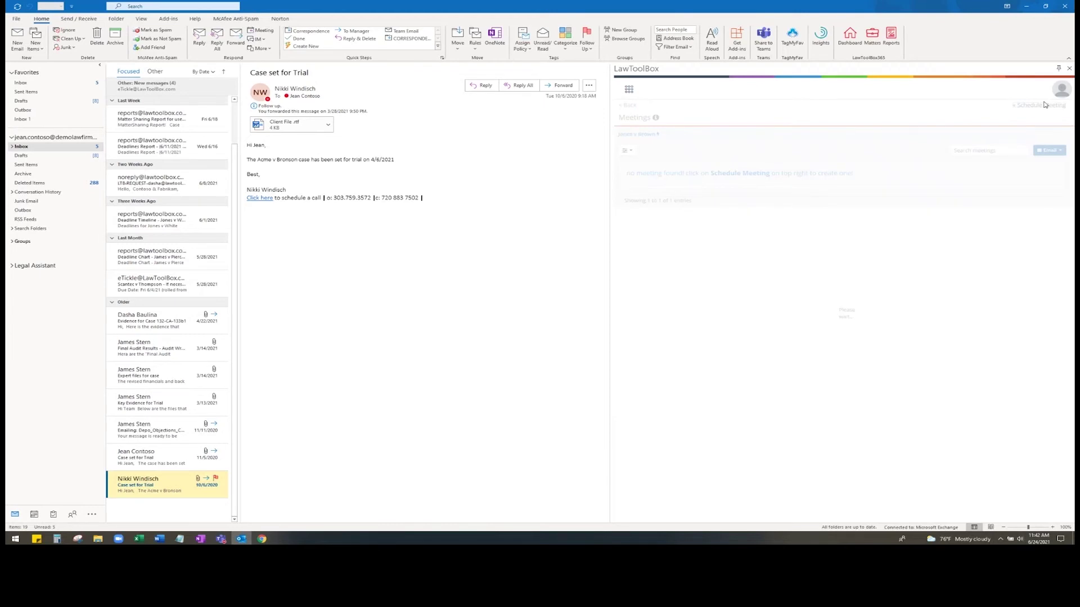
- Send a Client Intake meeting invite for June 24 to the attendee's e-mail, meeting in the General channel
{"action": "left_click", "coordinate": [769, 137]}
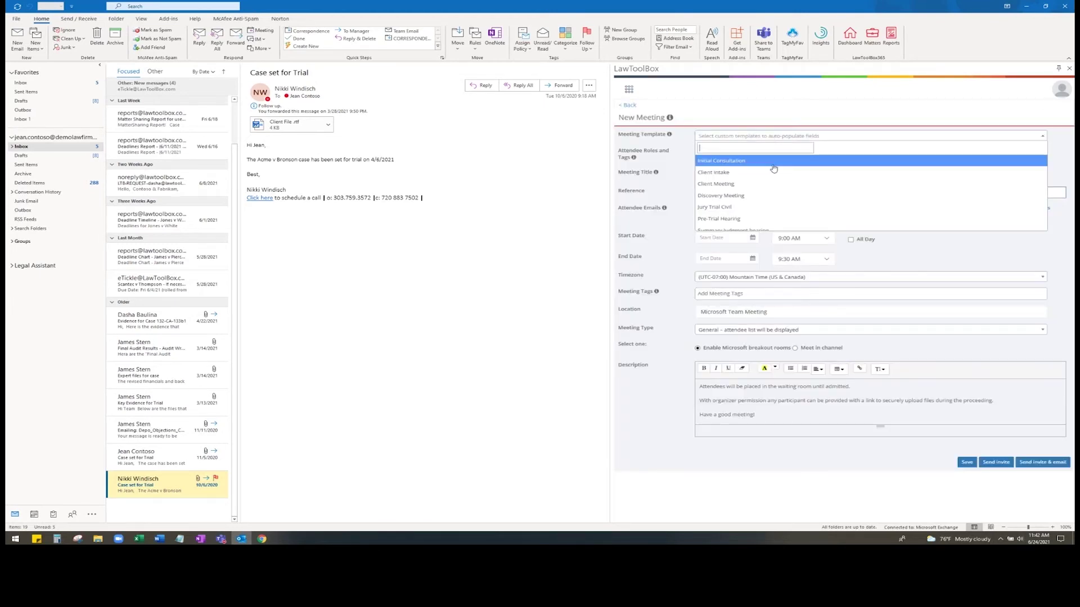
{"action": "left_click", "coordinate": [773, 171]}
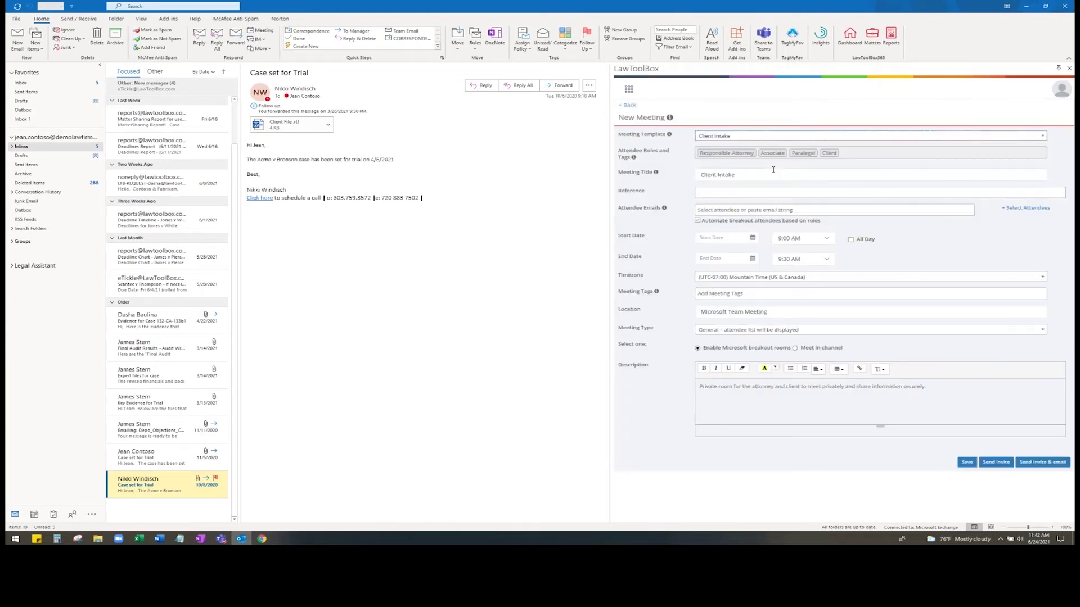
{"action": "left_click", "coordinate": [757, 210]}
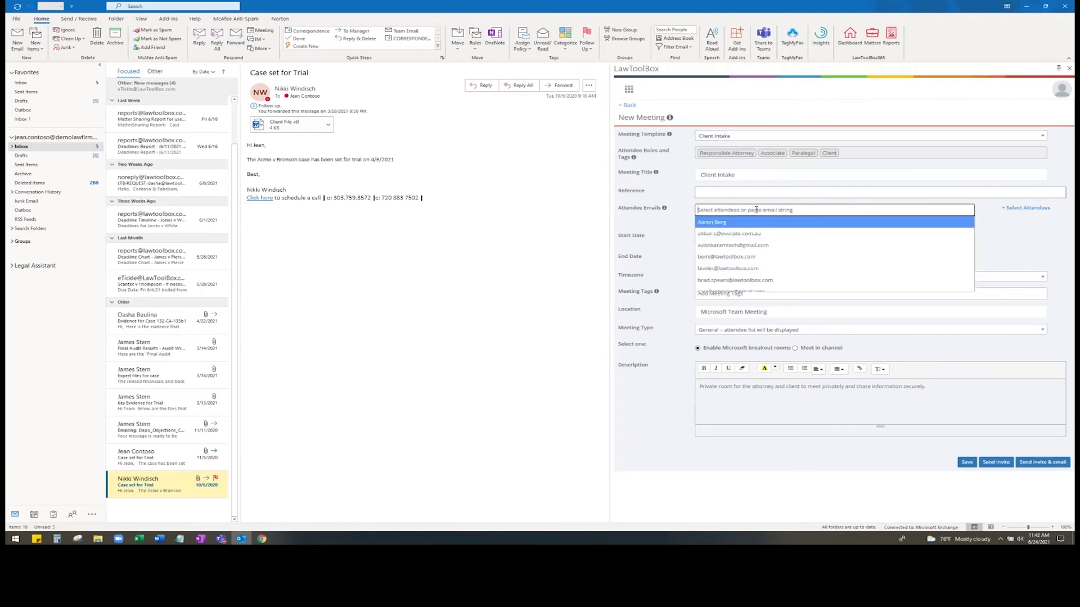
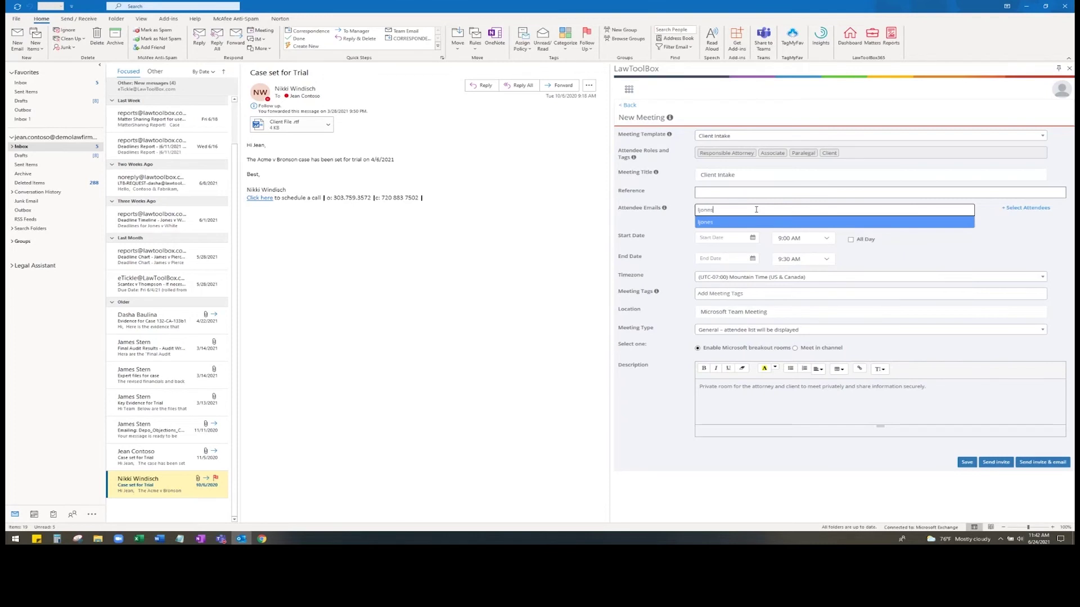
{"action": "left_click", "coordinate": [750, 239]}
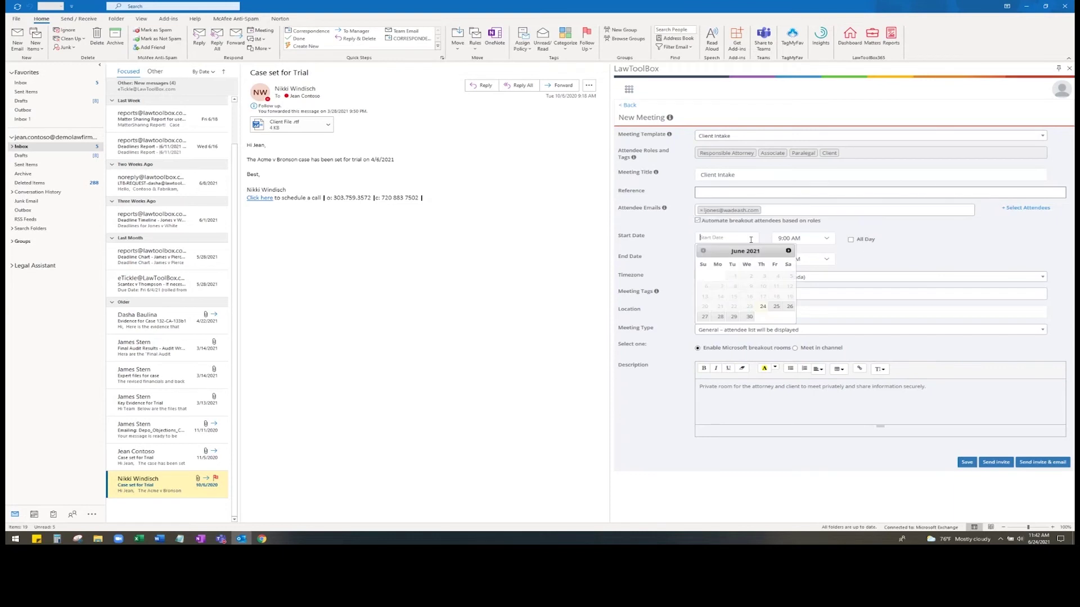
{"action": "left_click", "coordinate": [762, 306]}
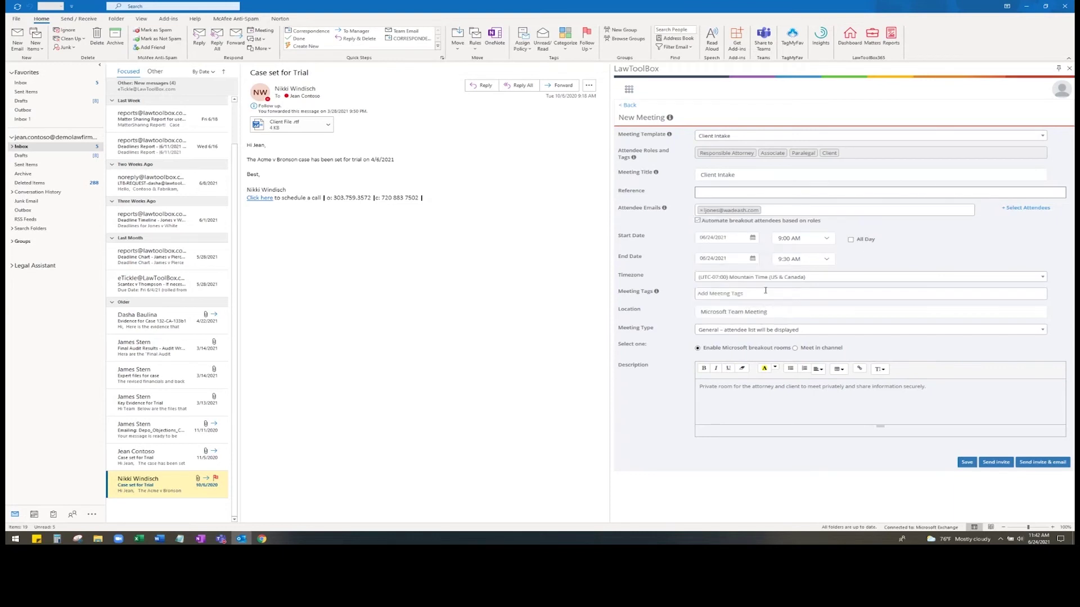
{"action": "left_click", "coordinate": [794, 348]}
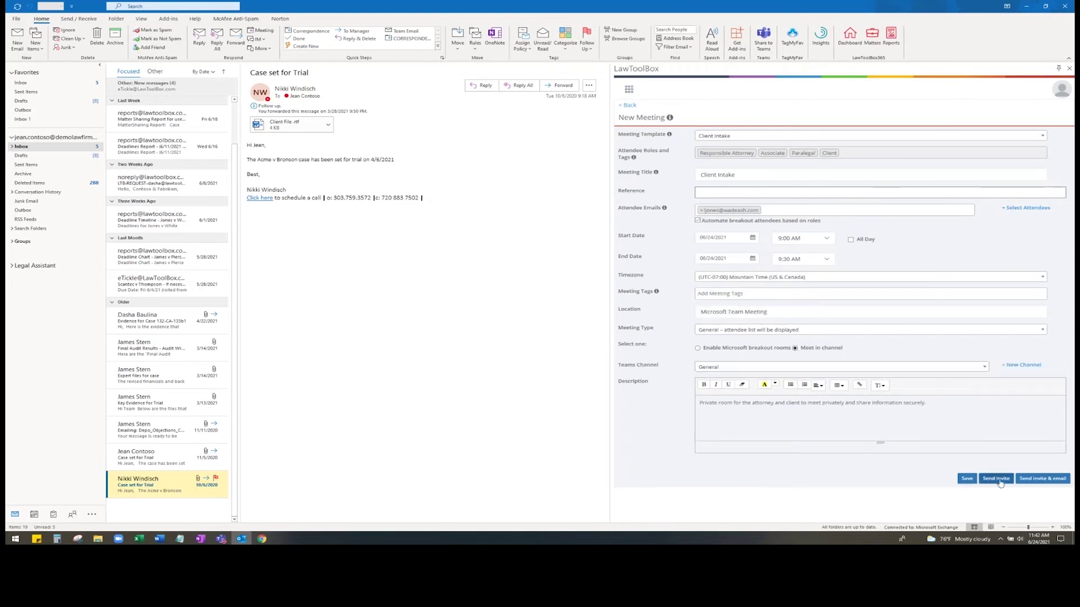
{"action": "left_click", "coordinate": [996, 478]}
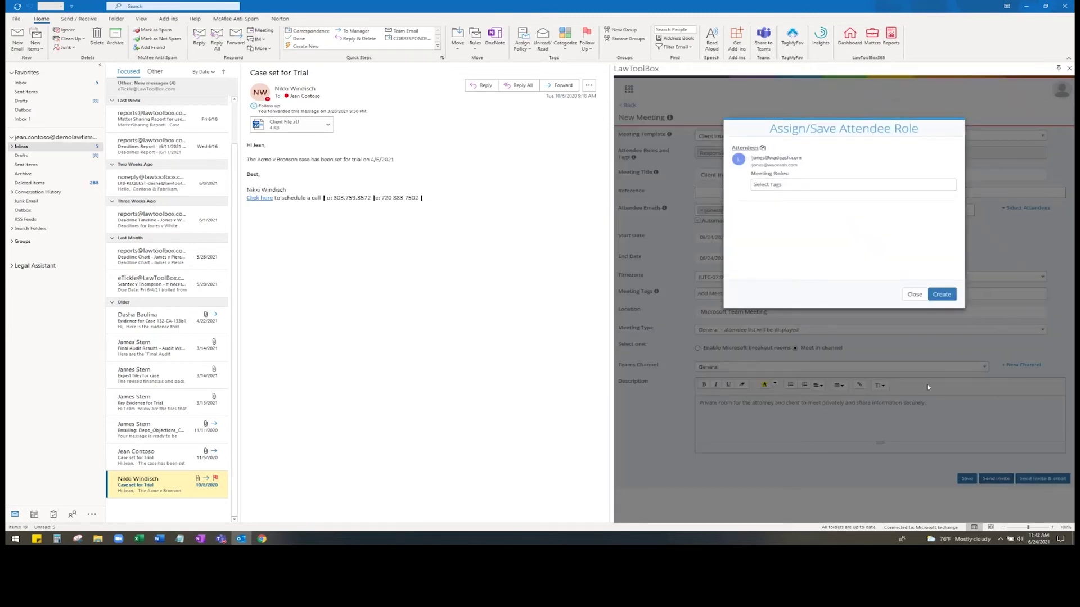
- Create the meeting with the attendee role and open the attendee's folder from the Client Intake attendee list
{"action": "left_click", "coordinate": [941, 288]}
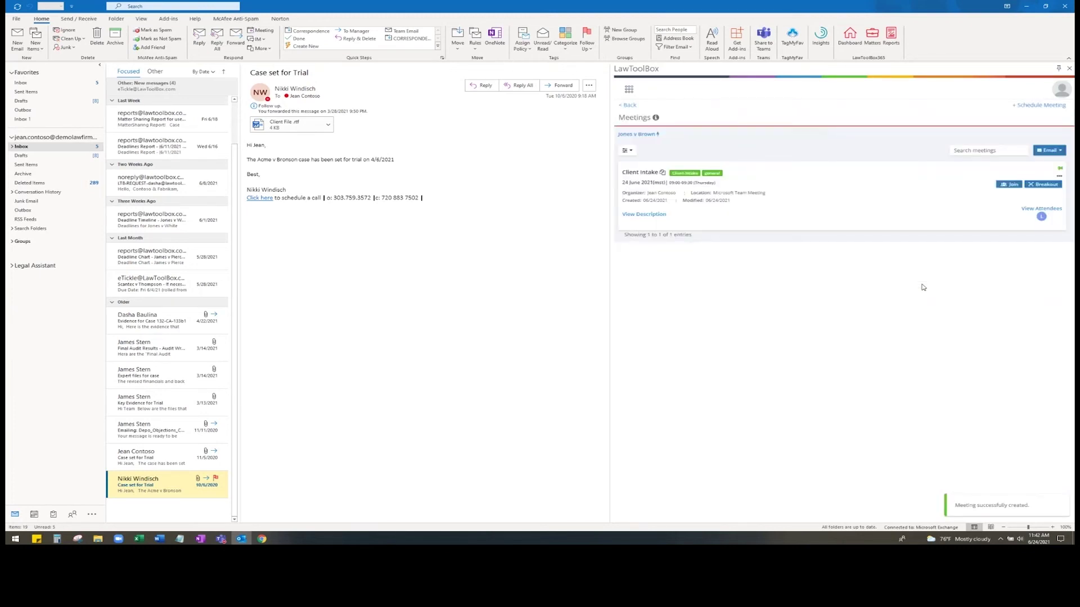
{"action": "left_click", "coordinate": [1039, 210]}
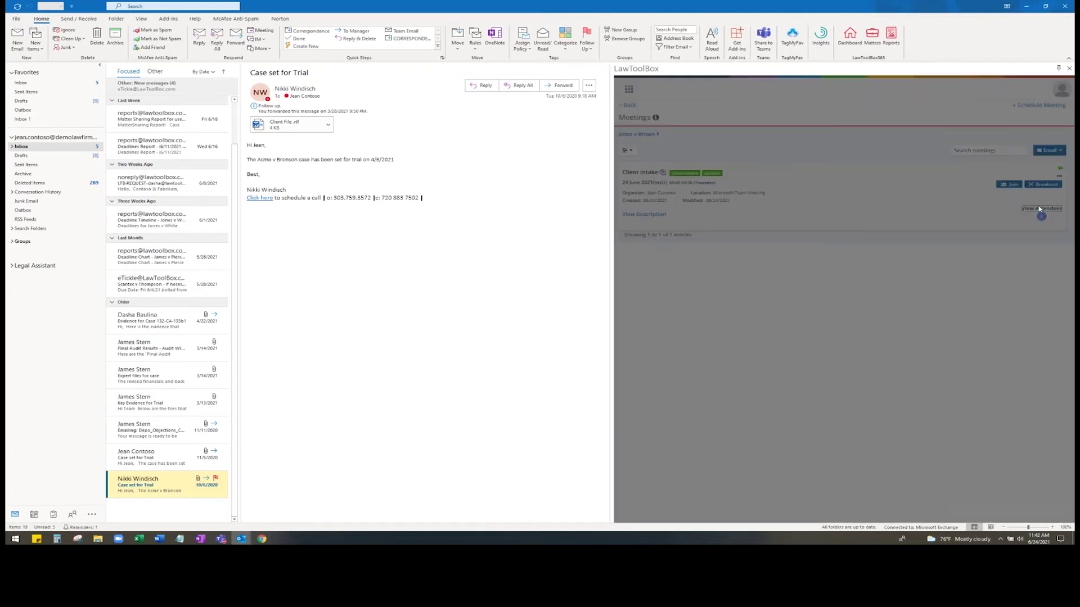
{"action": "left_click", "coordinate": [934, 164]}
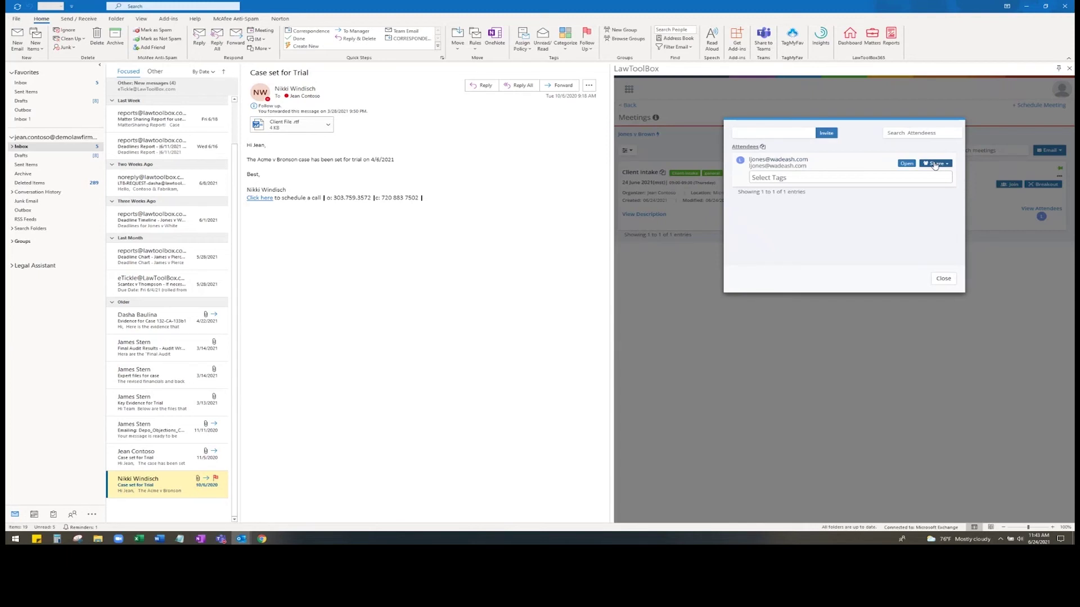
{"action": "left_click", "coordinate": [906, 164]}
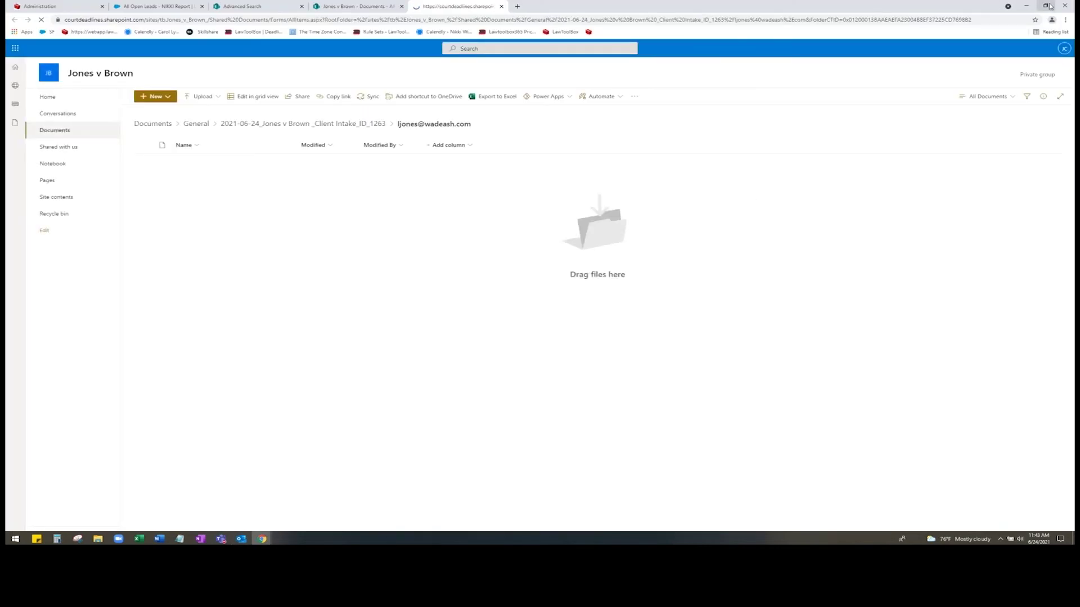
- Minimize the browser and other windows, then dismiss the Next steps suggestions panel
{"action": "left_click", "coordinate": [1045, 5]}
{"action": "left_click", "coordinate": [1027, 4]}
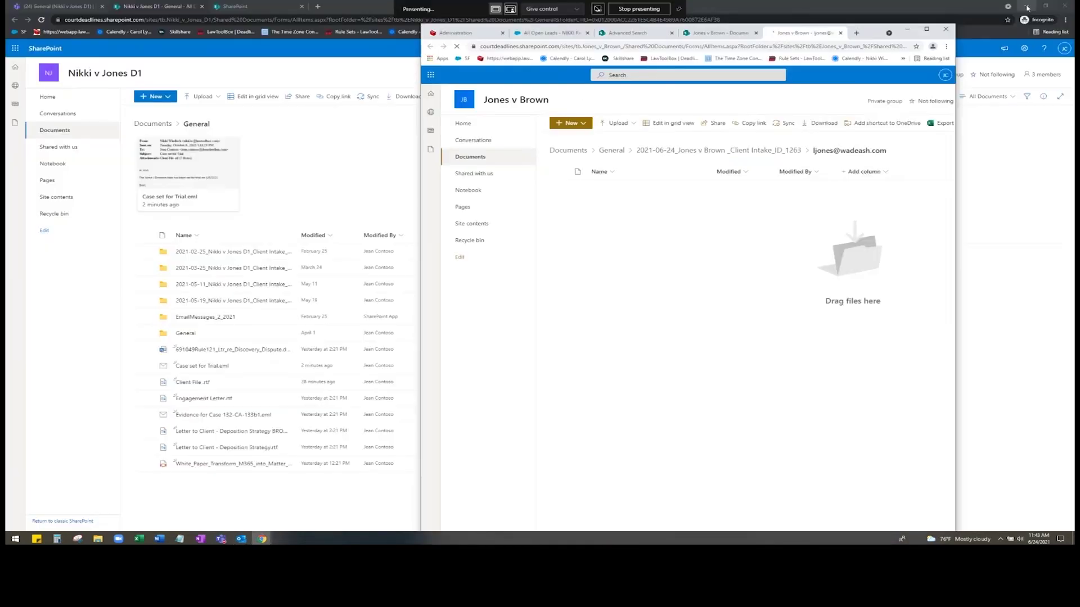
{"action": "left_click", "coordinate": [1027, 4]}
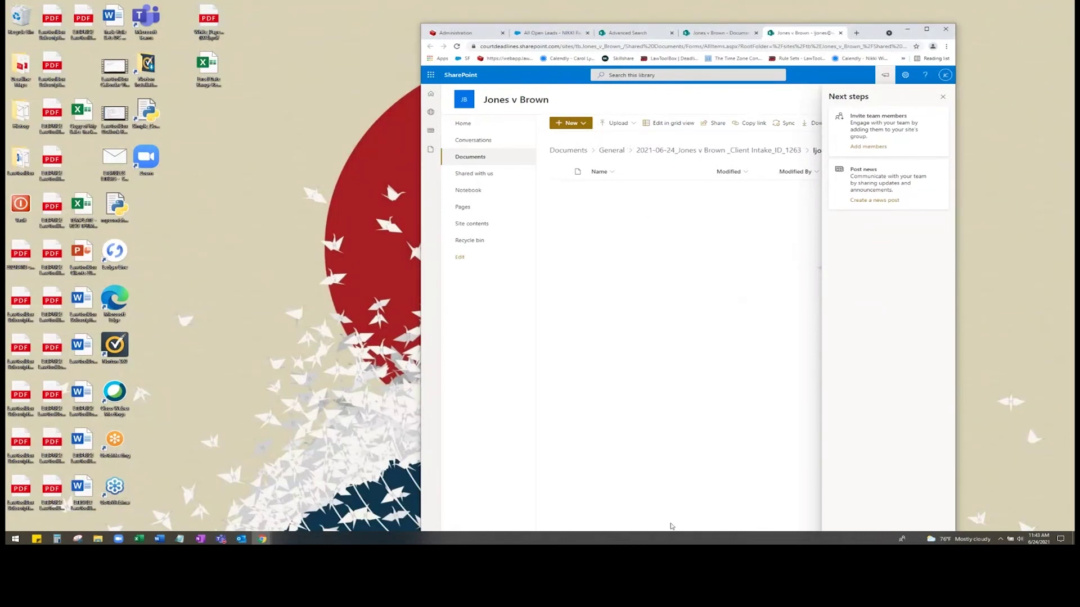
{"action": "left_click", "coordinate": [945, 97]}
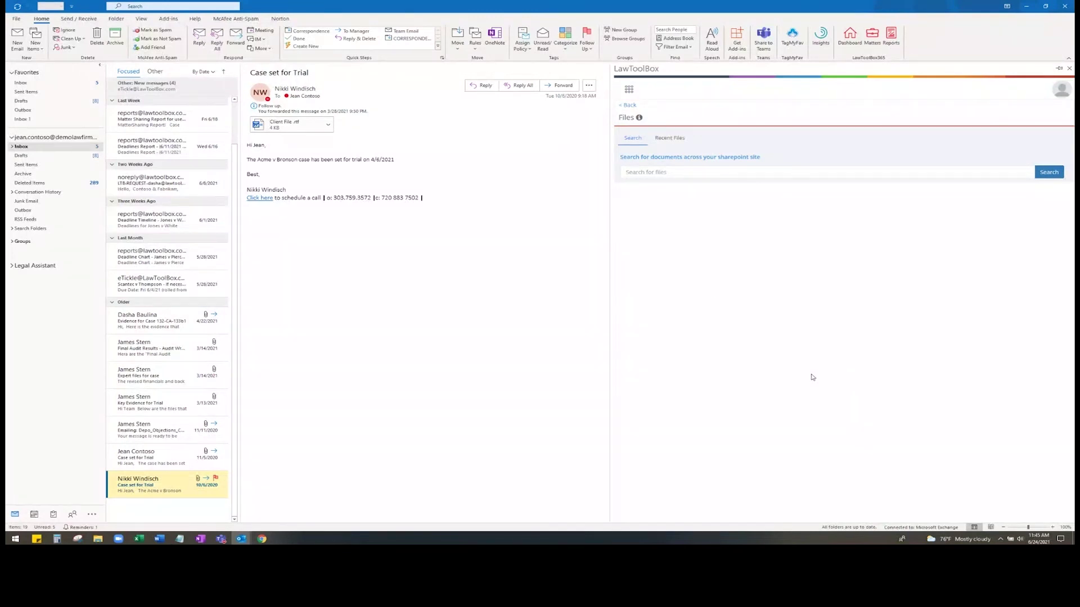
- Search LawToolBox Files for 'brown', review the results, and switch to SharePoint's Advanced Search page
{"action": "left_click", "coordinate": [685, 176]}
{"action": "type", "text": "brown"}
{"action": "left_click", "coordinate": [1051, 174]}
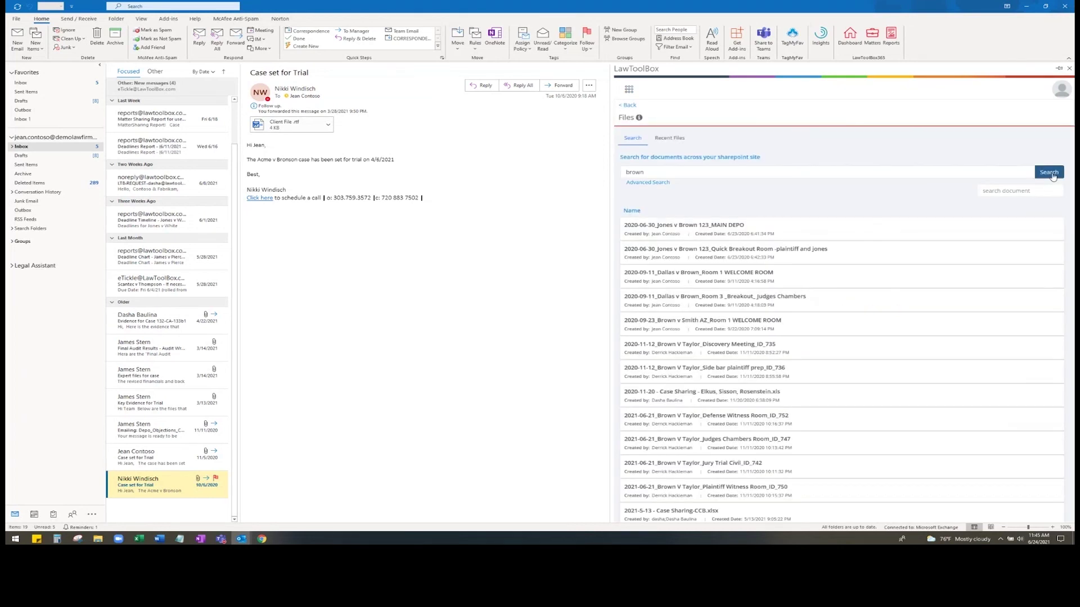
{"action": "scroll", "coordinate": [963, 267], "scroll_direction": "down", "scroll_amount": 3}
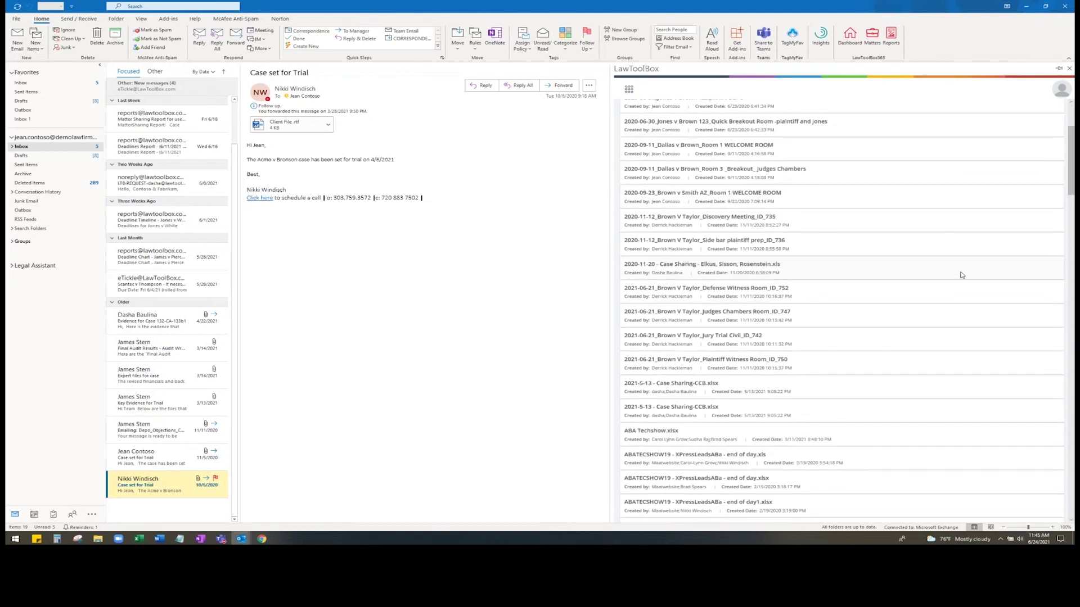
{"action": "scroll", "coordinate": [961, 275], "scroll_direction": "down", "scroll_amount": 2}
{"action": "scroll", "coordinate": [945, 307], "scroll_direction": "up", "scroll_amount": 3}
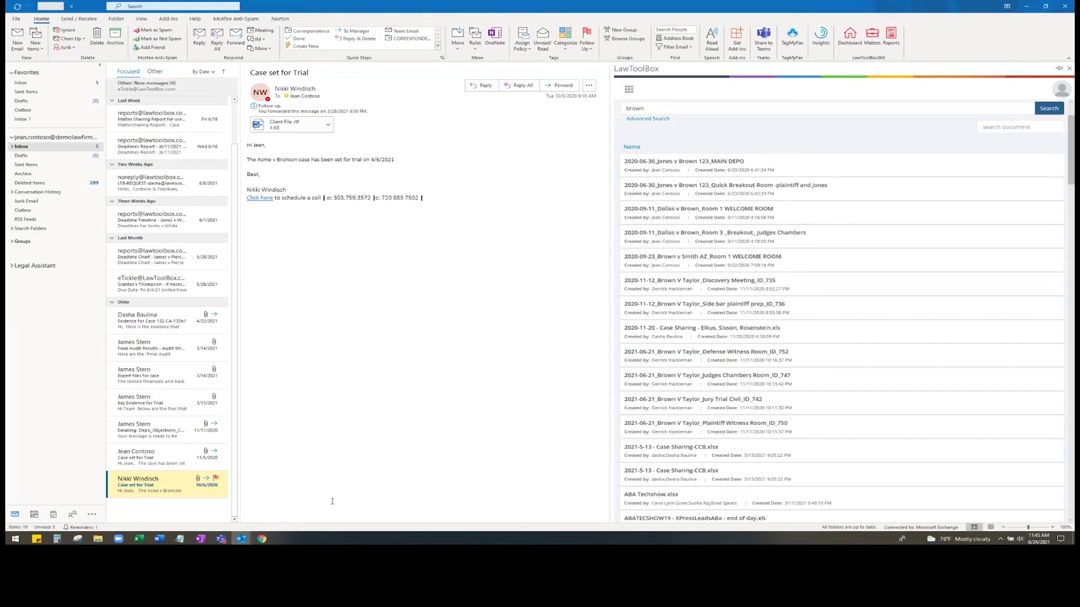
{"action": "mouse_move", "coordinate": [261, 539]}
{"action": "left_click", "coordinate": [243, 518]}
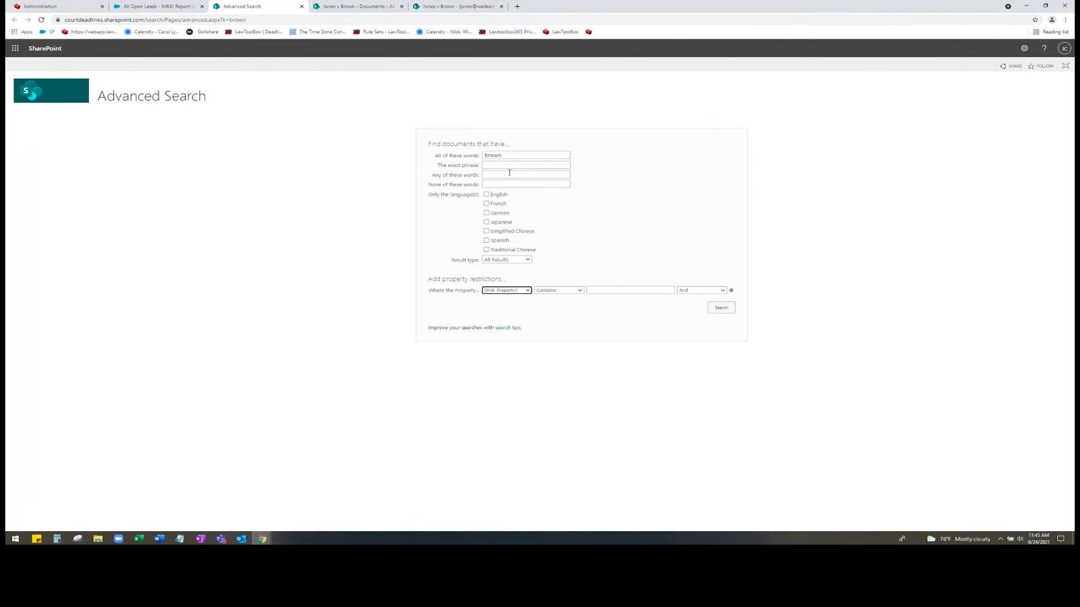
- Review the Pick Property restriction options, then switch to the Nikki v Jones D1 window and open LawToolBox in Teams
{"action": "left_click", "coordinate": [521, 292]}
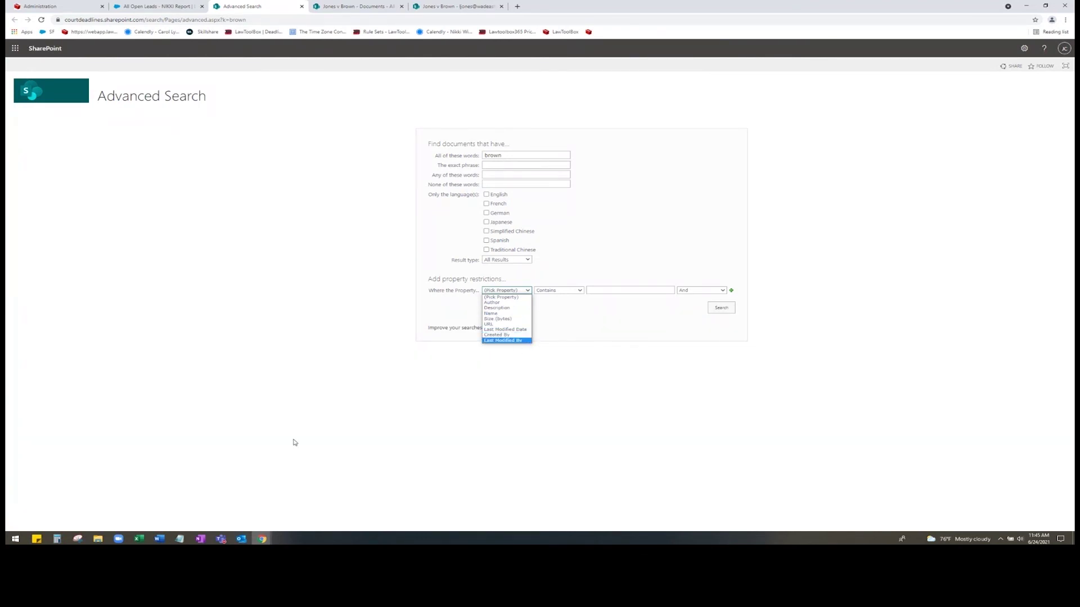
{"action": "left_click", "coordinate": [264, 541]}
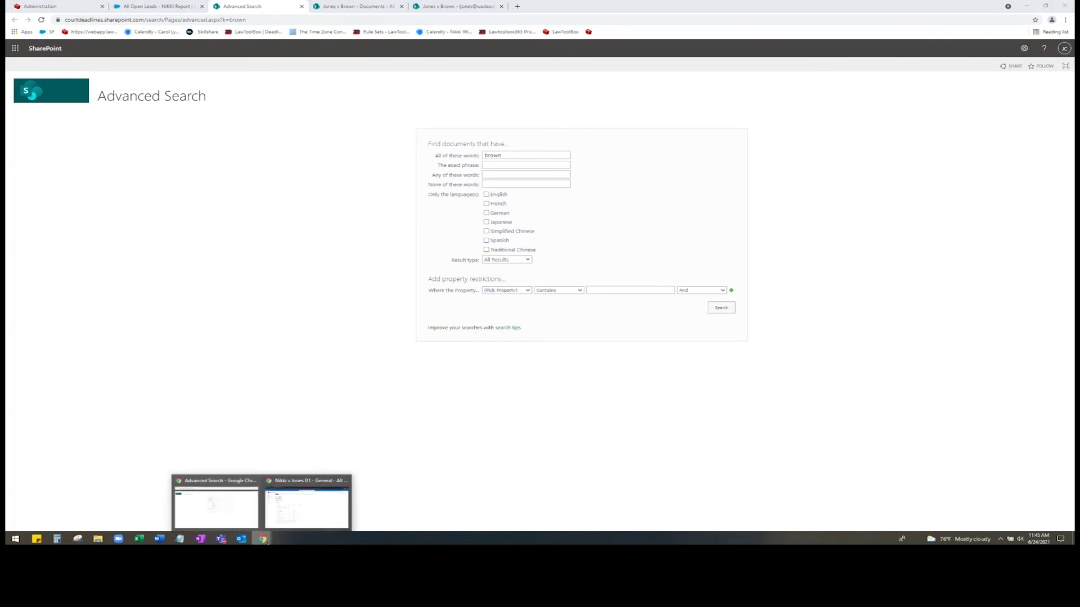
{"action": "left_click", "coordinate": [284, 509]}
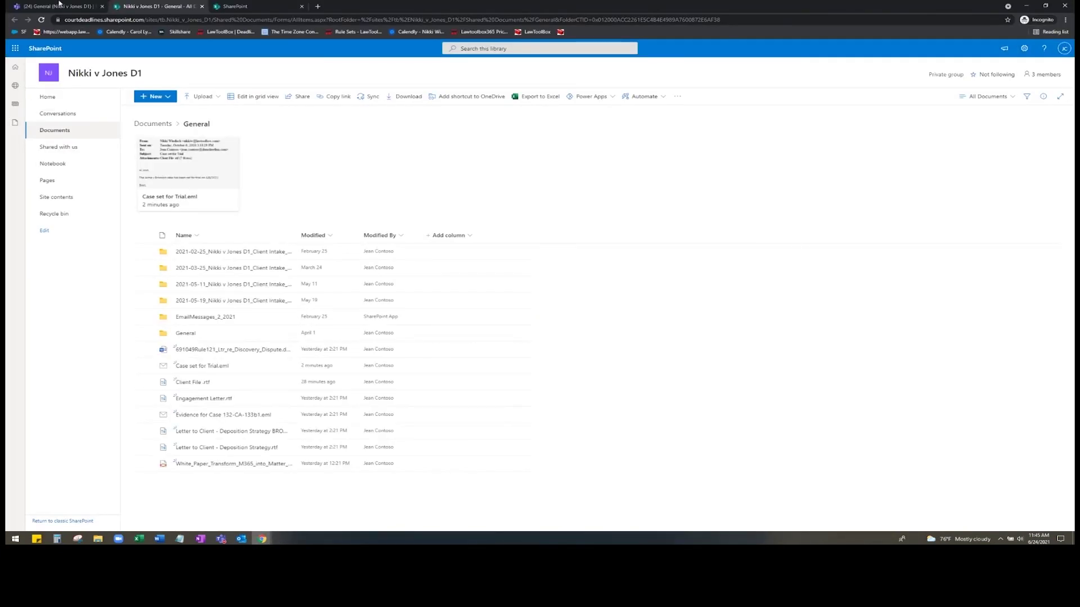
{"action": "left_click", "coordinate": [59, 4]}
{"action": "left_click", "coordinate": [19, 195]}
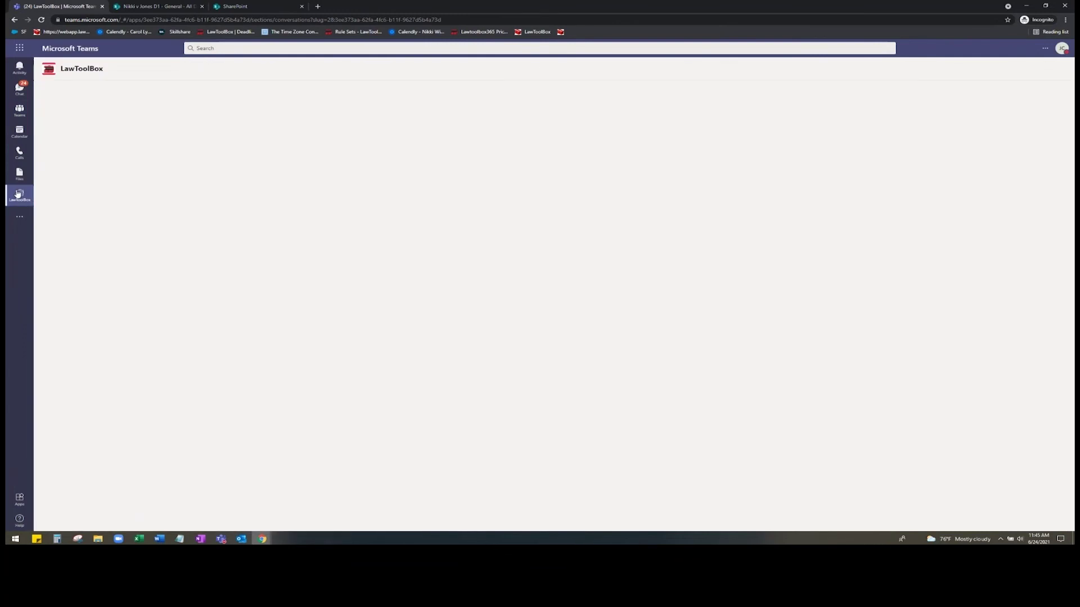
- Send 'search white paper' to the LawToolBox bot in the Teams chat
{"action": "left_click", "coordinate": [490, 507]}
{"action": "type", "text": "sear"}
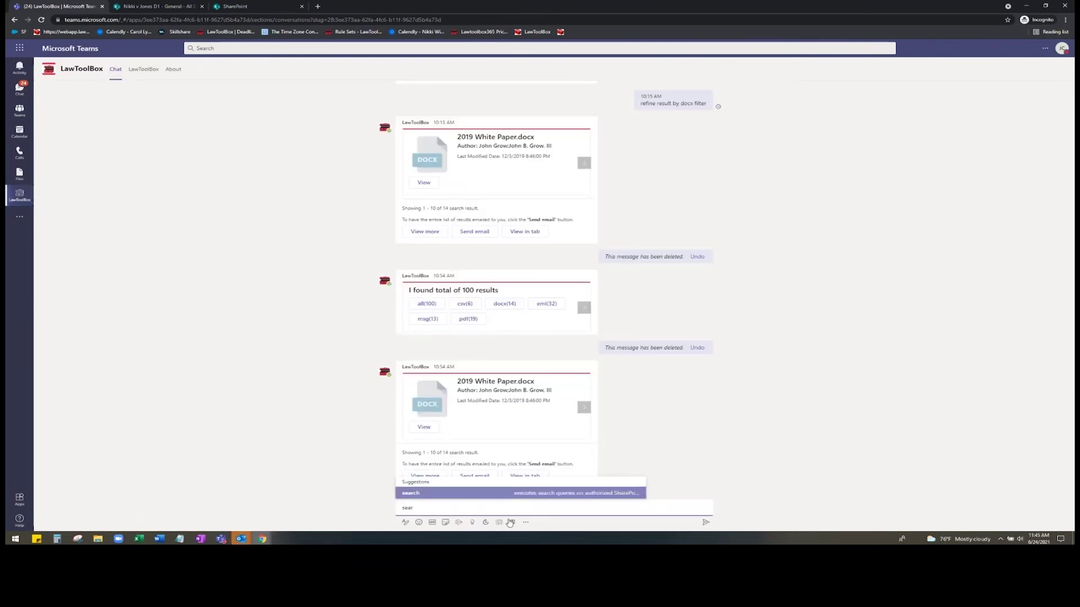
{"action": "key", "text": "BackSpace"}
{"action": "key", "text": "BackSpace"}
{"action": "key", "text": "BackSpace"}
{"action": "key", "text": "BackSpace"}
{"action": "type", "text": "s"}
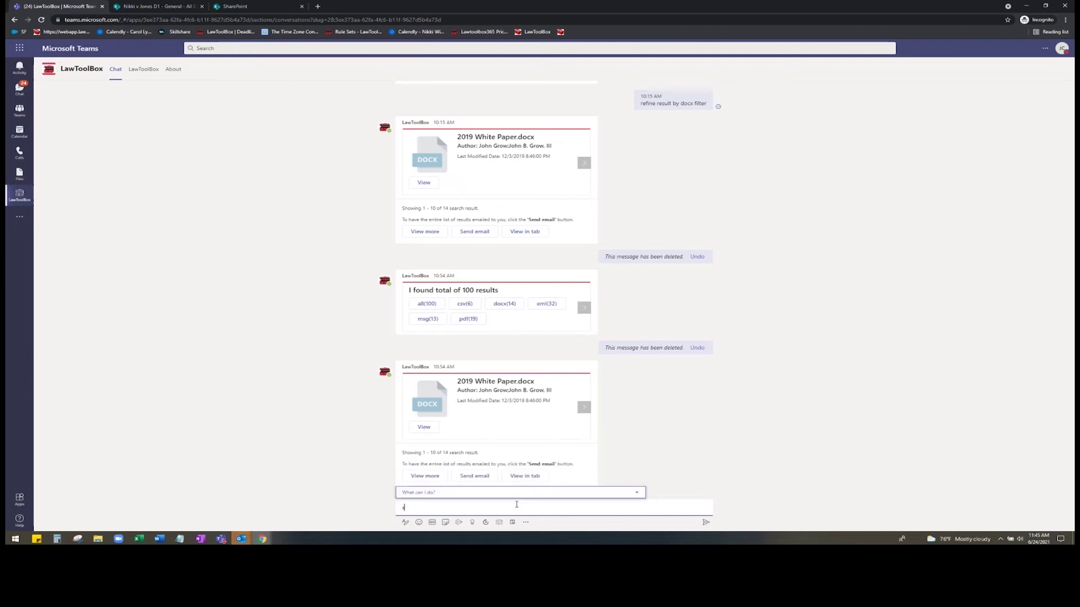
{"action": "type", "text": "earch "}
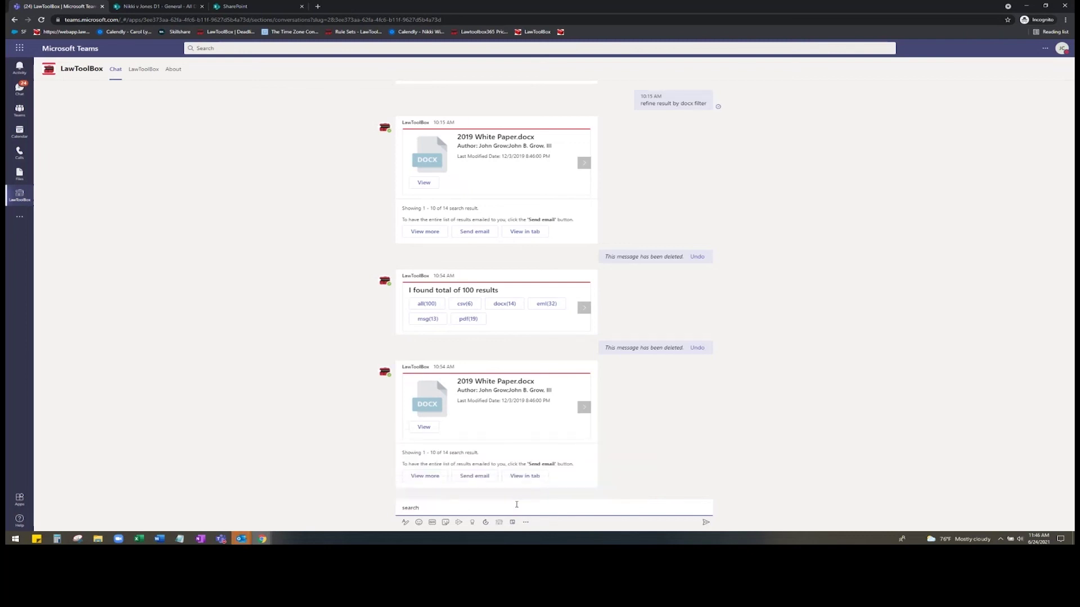
{"action": "type", "text": "white paper"}
{"action": "key", "text": "Return"}
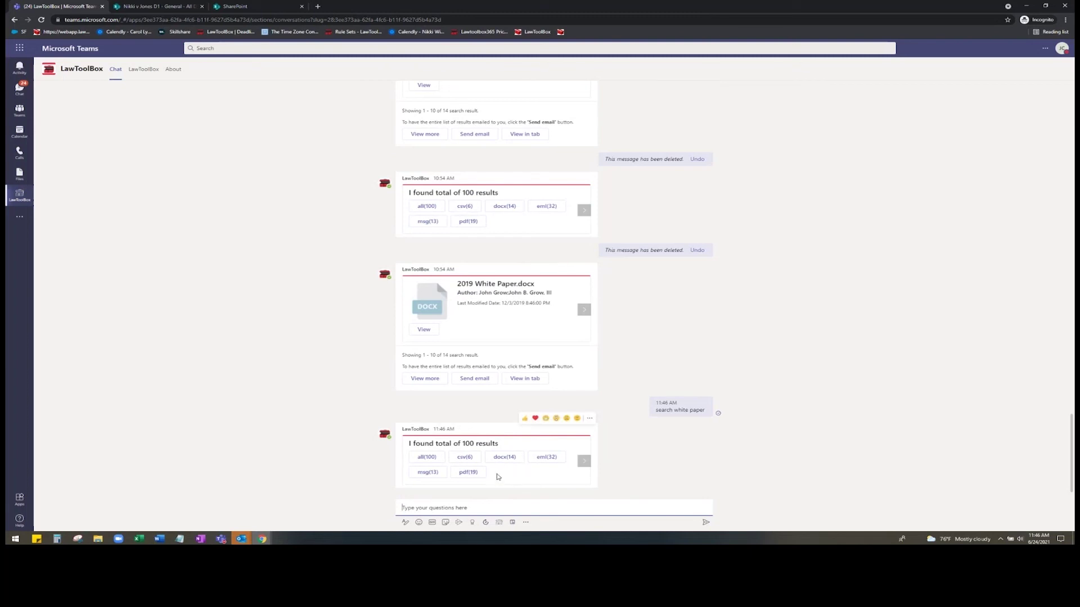
- Filter the results to docx (14) and open 2019 White Paper.docx in Word for the web
{"action": "left_click", "coordinate": [504, 456]}
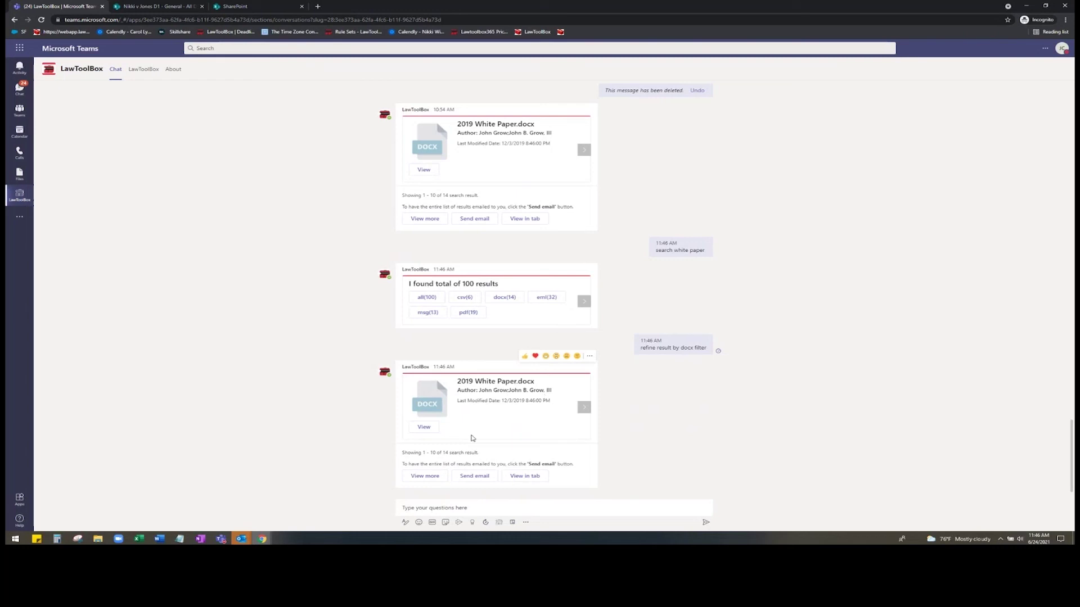
{"action": "left_click", "coordinate": [424, 428]}
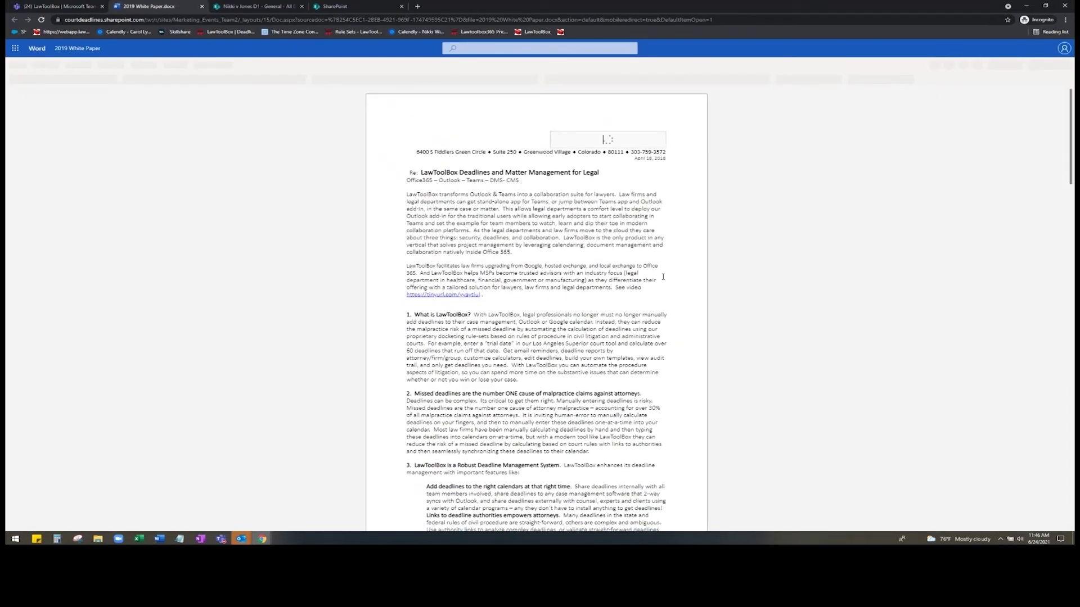
{"action": "scroll", "coordinate": [678, 298], "scroll_direction": "down", "scroll_amount": 2}
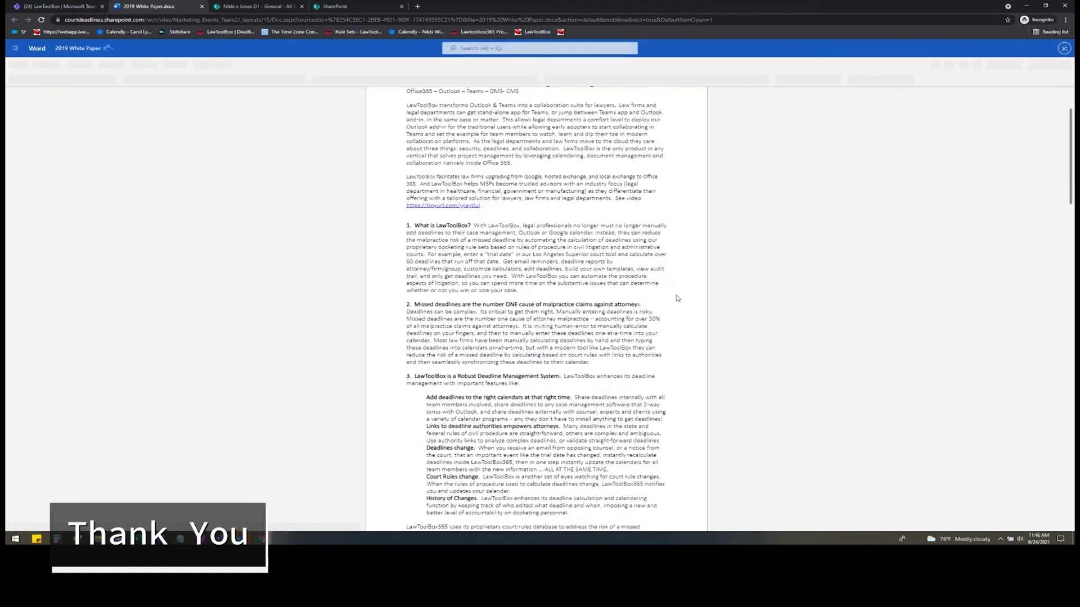
{"action": "scroll", "coordinate": [679, 302], "scroll_direction": "down", "scroll_amount": 3}
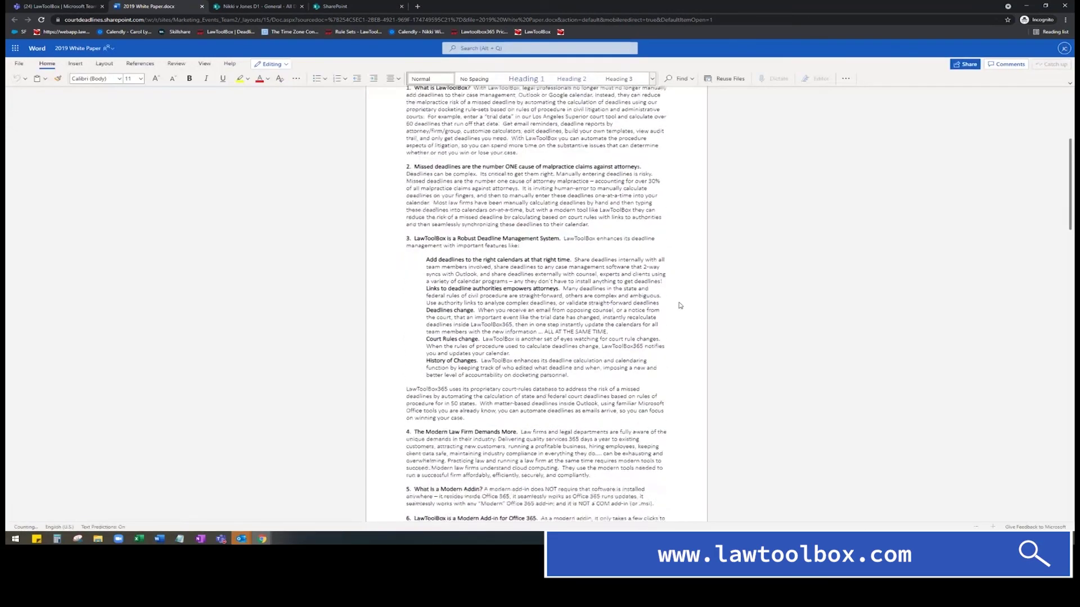